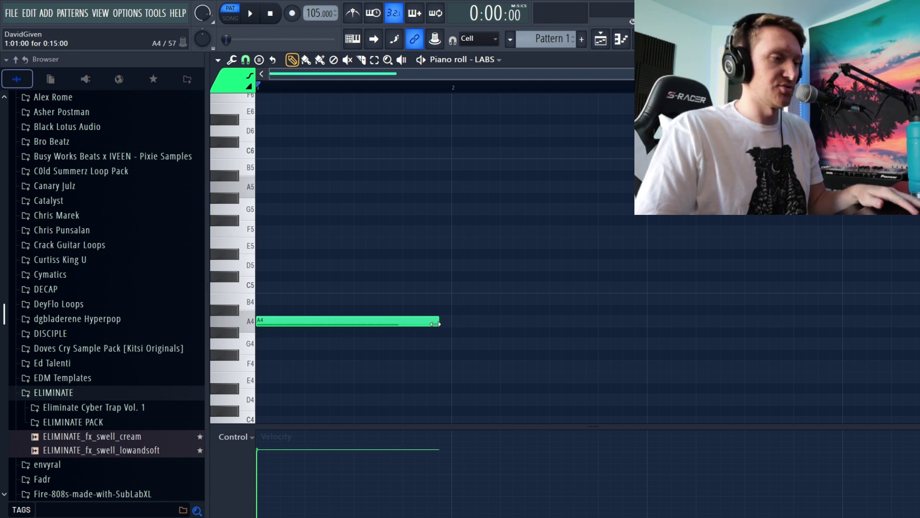
Extend the A4 note to fill bar 1 and place a one-bar E4 note in bar 2.
{"action": "left_click_drag", "start_coordinate": [581, 321], "coordinate": [482, 317]}
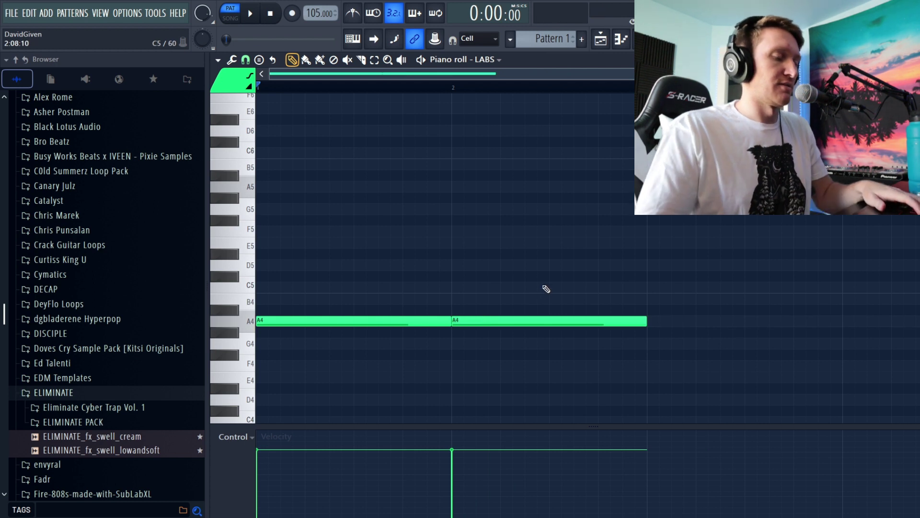
{"action": "left_click_drag", "start_coordinate": [546, 289], "coordinate": [571, 371]}
{"action": "key", "text": "Down"}
{"action": "key", "text": "Down"}
{"action": "key", "text": "Down"}
{"action": "key", "text": "Down"}
{"action": "key", "text": "Down"}
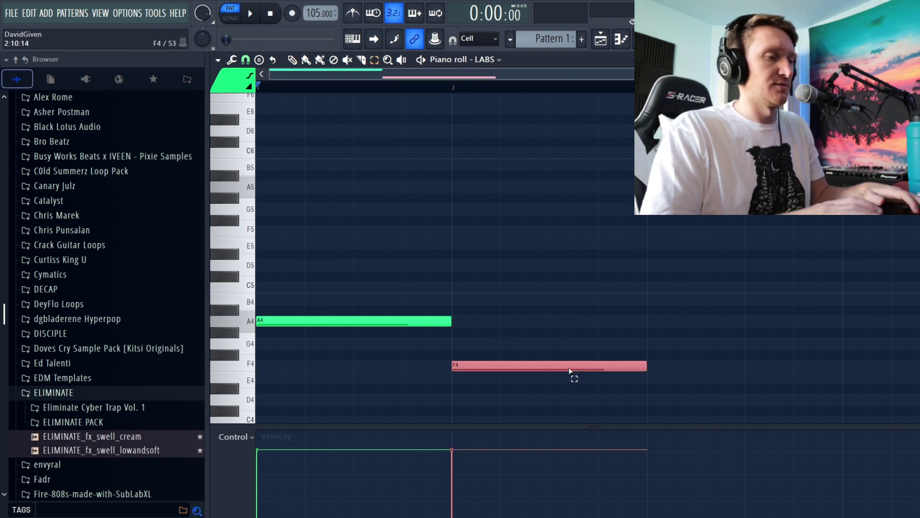
Add a one-bar F4 note in bar 3 and a one-bar D4 note in bar 4.
{"action": "left_click", "coordinate": [653, 364]}
{"action": "left_click", "coordinate": [654, 366]}
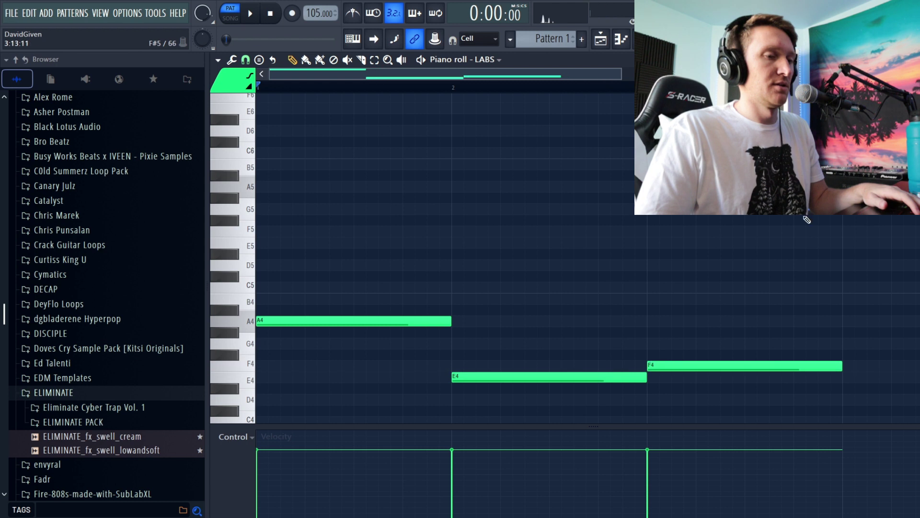
{"action": "left_click_drag", "start_coordinate": [762, 369], "coordinate": [763, 398]}
{"action": "scroll", "coordinate": [803, 340], "scroll_direction": "down", "scroll_amount": 3}
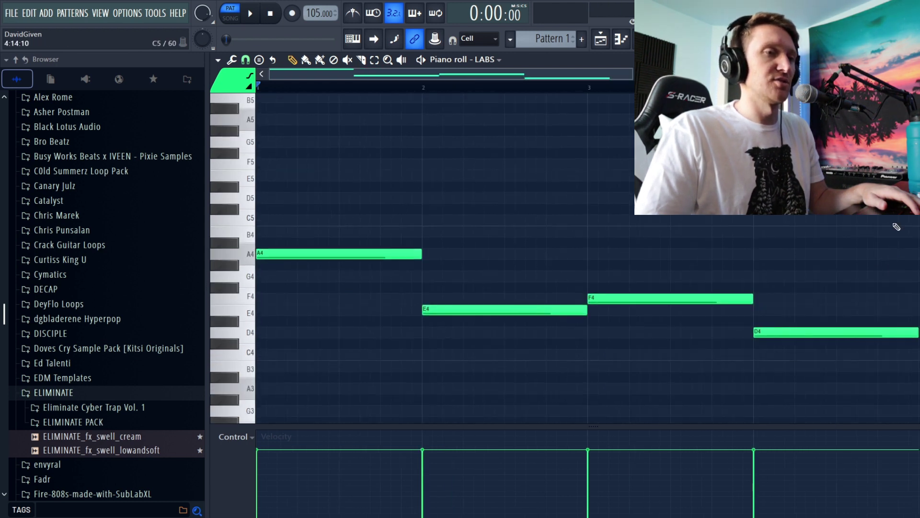
{"action": "scroll", "coordinate": [897, 227], "scroll_direction": "down", "scroll_amount": 5}
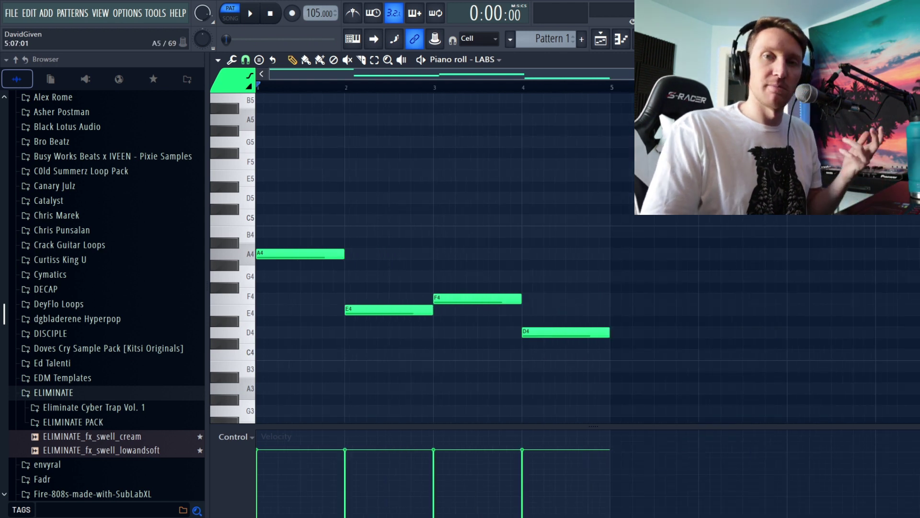
Duplicate the four root notes in place and raise the copies seven semitones to form the fifths.
{"action": "key", "text": "ctrl+a"}
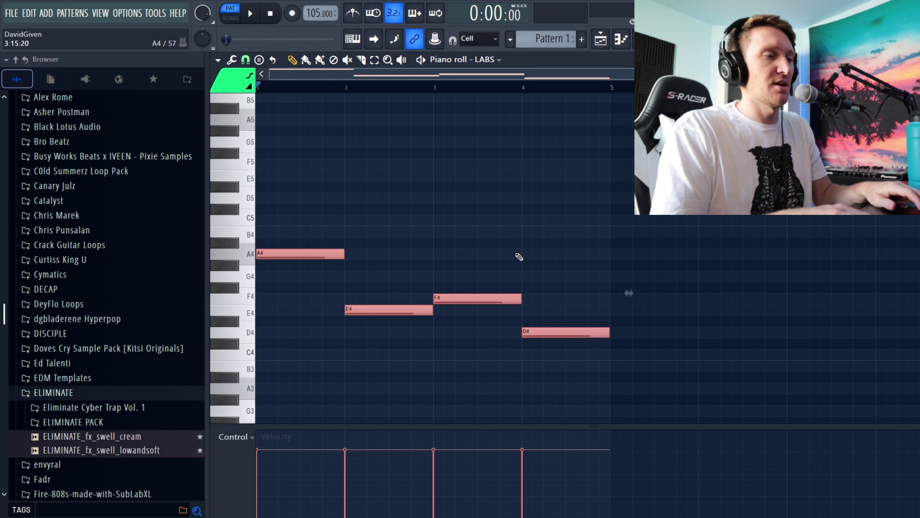
{"action": "key", "text": "ctrl+c"}
{"action": "key", "text": "ctrl+v"}
{"action": "key", "text": "Up"}
{"action": "key", "text": "Up"}
{"action": "key", "text": "Up"}
{"action": "key", "text": "Up"}
{"action": "key", "text": "Up"}
{"action": "key", "text": "Up"}
{"action": "key", "text": "Up"}
{"action": "key", "text": "ctrl+d"}
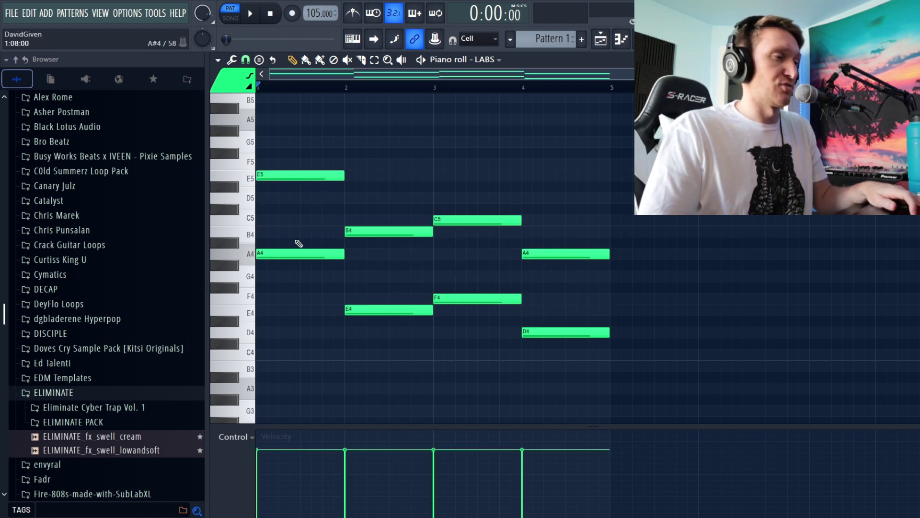
Add the one-bar thirds C5, G4, A4 and F4 to the chords in bars 1 to 4 and play the progression.
{"action": "left_click", "coordinate": [318, 223]}
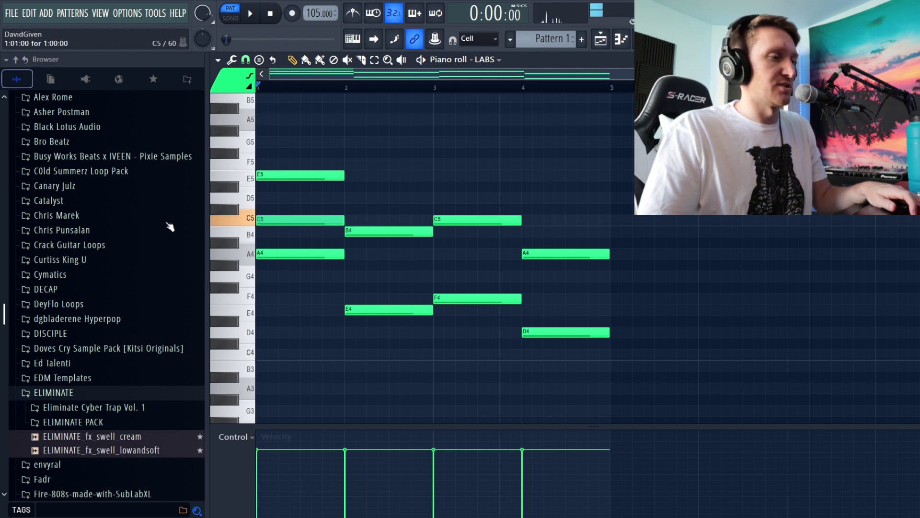
{"action": "left_click_drag", "start_coordinate": [384, 276], "coordinate": [350, 277]}
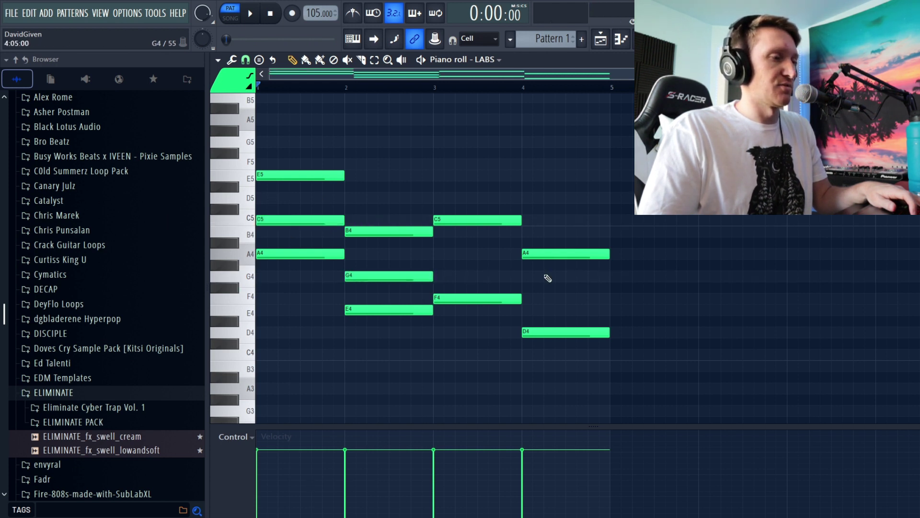
{"action": "left_click_drag", "start_coordinate": [483, 260], "coordinate": [427, 256]}
{"action": "left_click_drag", "start_coordinate": [590, 300], "coordinate": [526, 295]}
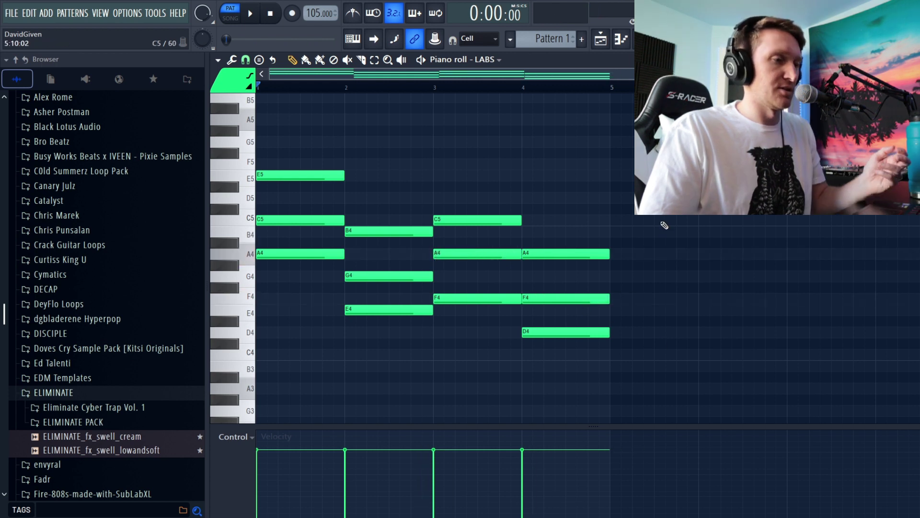
{"action": "key", "text": "space"}
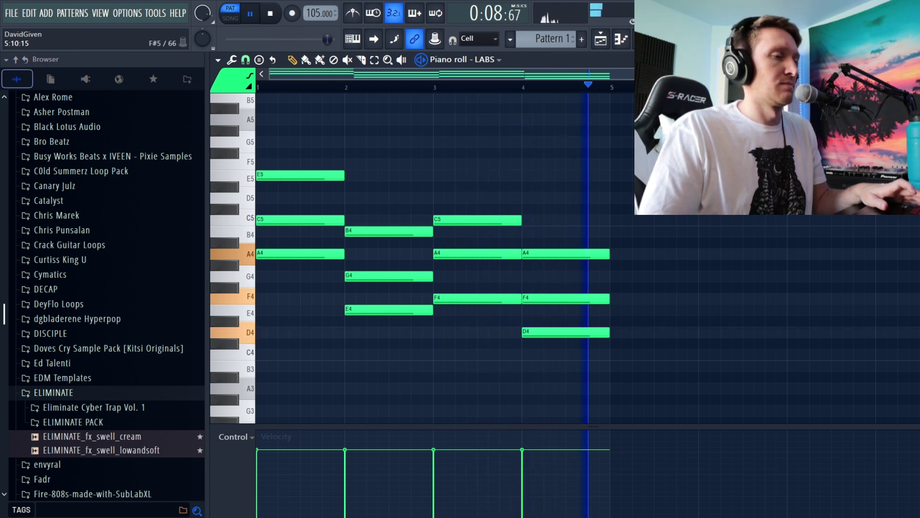
{"action": "key", "text": "space"}
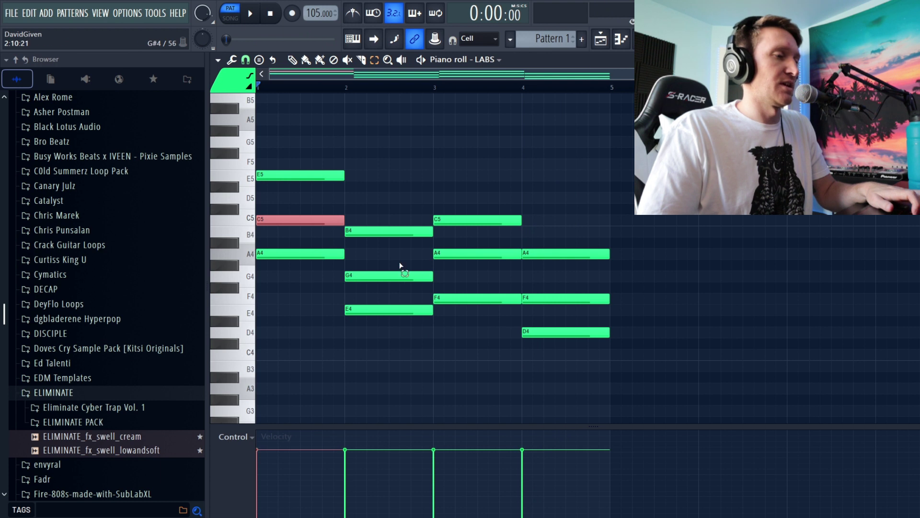
Raise the third of each chord by one octave to C6, G5, A5 and F5, and play the progression.
{"action": "left_click", "coordinate": [399, 274], "text": "ctrl+shift"}
{"action": "left_click", "coordinate": [475, 254], "text": "ctrl+shift"}
{"action": "left_click", "coordinate": [550, 298], "text": "ctrl+shift"}
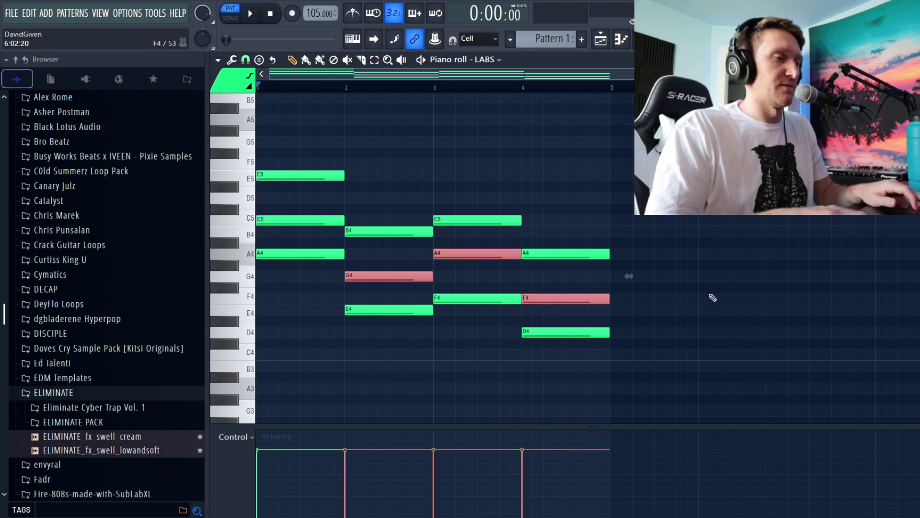
{"action": "key", "text": "ctrl+Up"}
{"action": "key", "text": "ctrl+d"}
{"action": "key", "text": "space"}
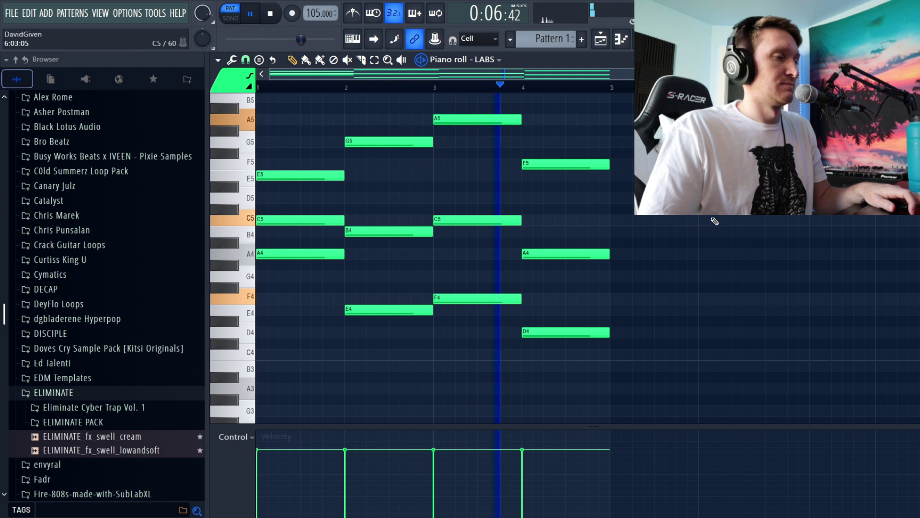
{"action": "scroll", "coordinate": [714, 221], "scroll_direction": "up", "scroll_amount": 3}
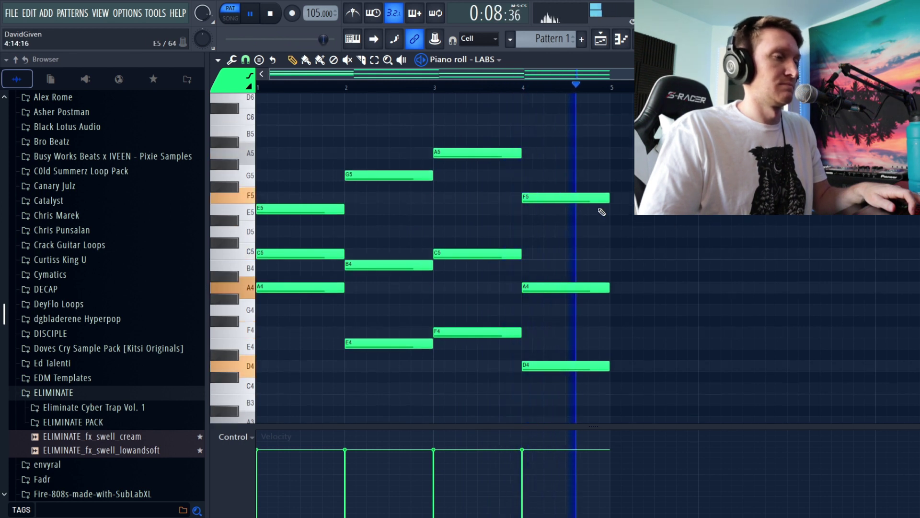
{"action": "key", "text": "space"}
{"action": "scroll", "coordinate": [624, 216], "scroll_direction": "up", "scroll_amount": 3}
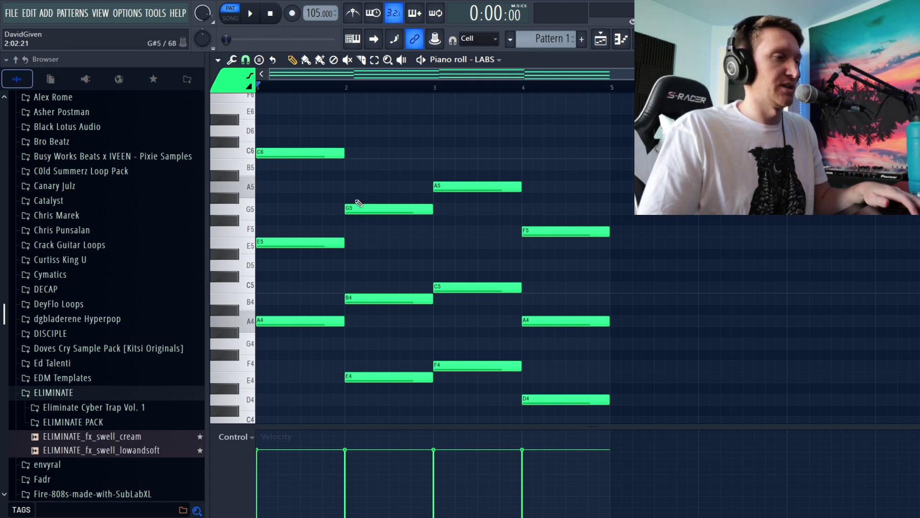
Add a one-bar B5 note in bar 2, F5 in bar 3 and D5 in bar 4, auditioning the chords.
{"action": "left_click", "coordinate": [320, 163]}
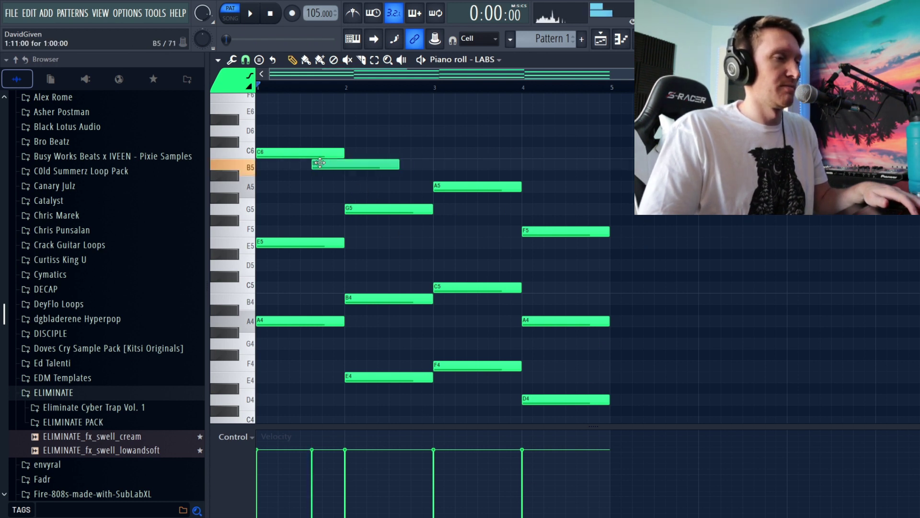
{"action": "key", "text": "space"}
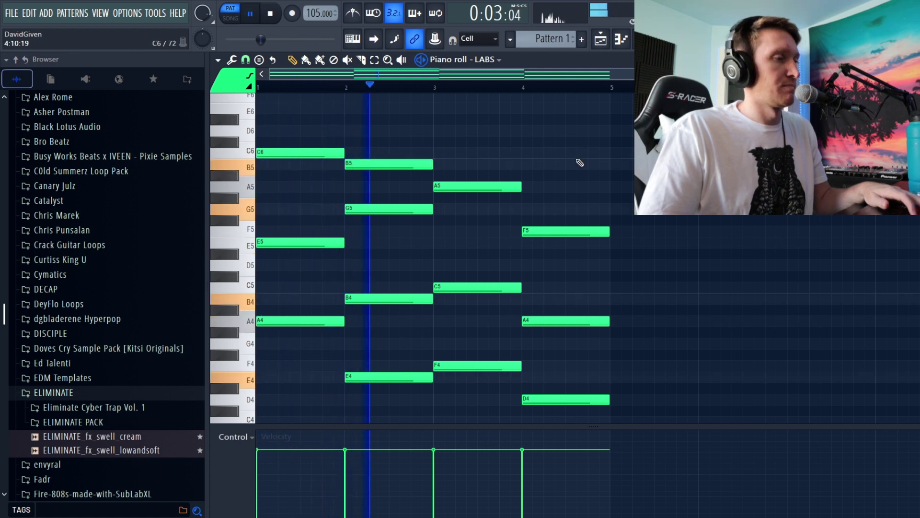
{"action": "key", "text": "space"}
{"action": "left_click", "coordinate": [438, 231]}
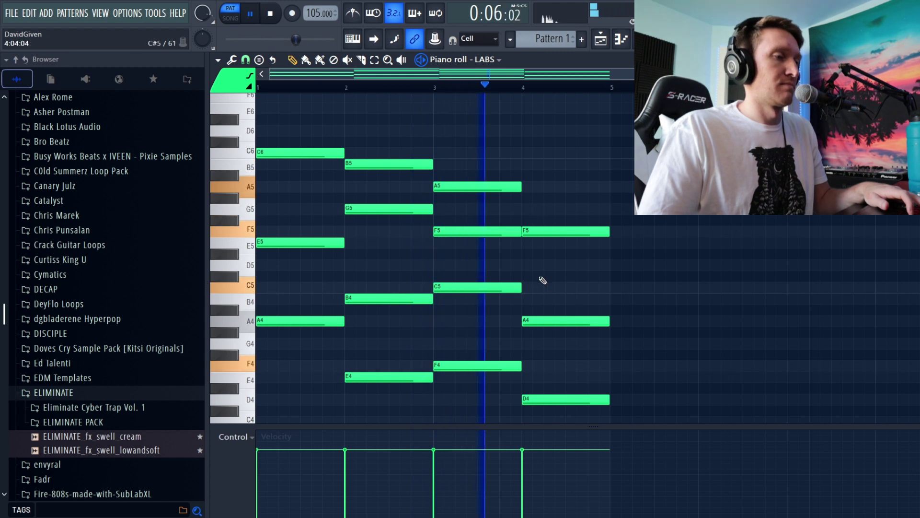
{"action": "left_click", "coordinate": [527, 265]}
{"action": "key", "text": "space"}
{"action": "scroll", "coordinate": [686, 302], "scroll_direction": "down", "scroll_amount": 3}
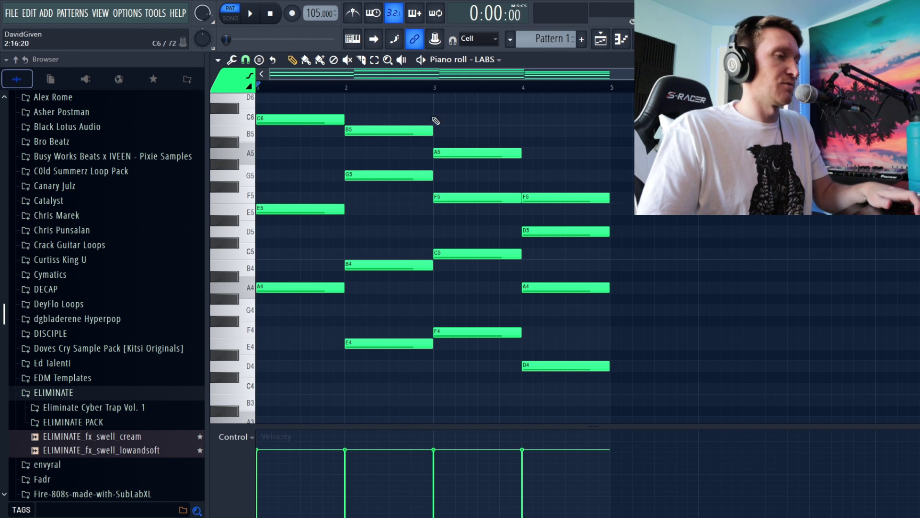
Lengthen the first chord by one beat into bar 2, shortening the second chord's start to match.
{"action": "left_click_drag", "start_coordinate": [283, 106], "coordinate": [390, 426]}
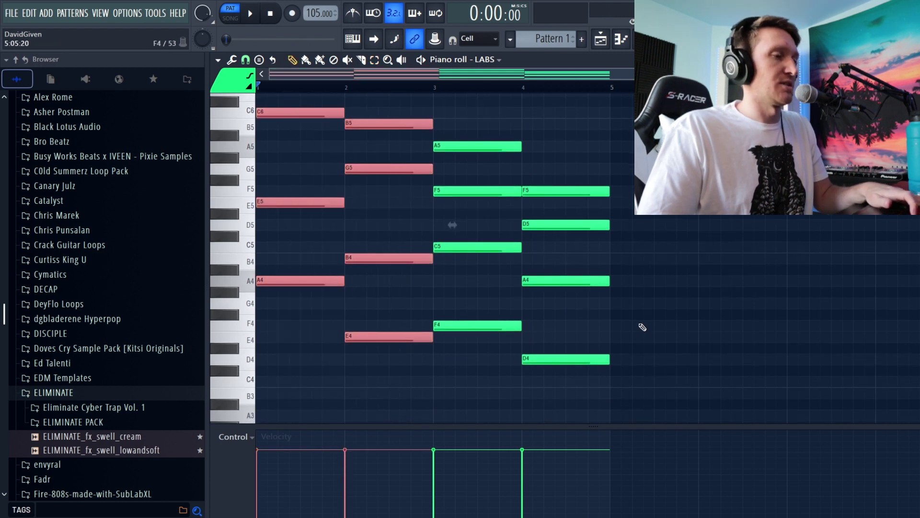
{"action": "scroll", "coordinate": [566, 275], "scroll_direction": "up", "scroll_amount": 3}
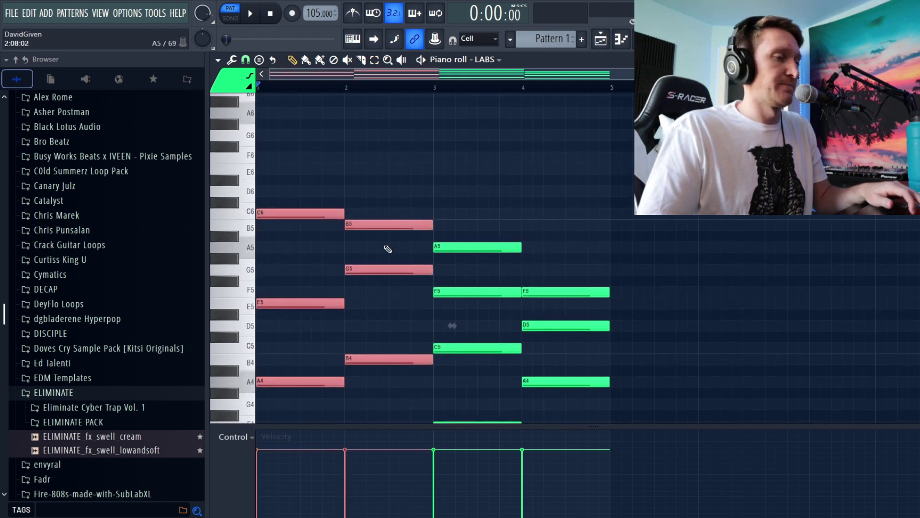
{"action": "scroll", "coordinate": [339, 186], "scroll_direction": "down", "scroll_amount": 3}
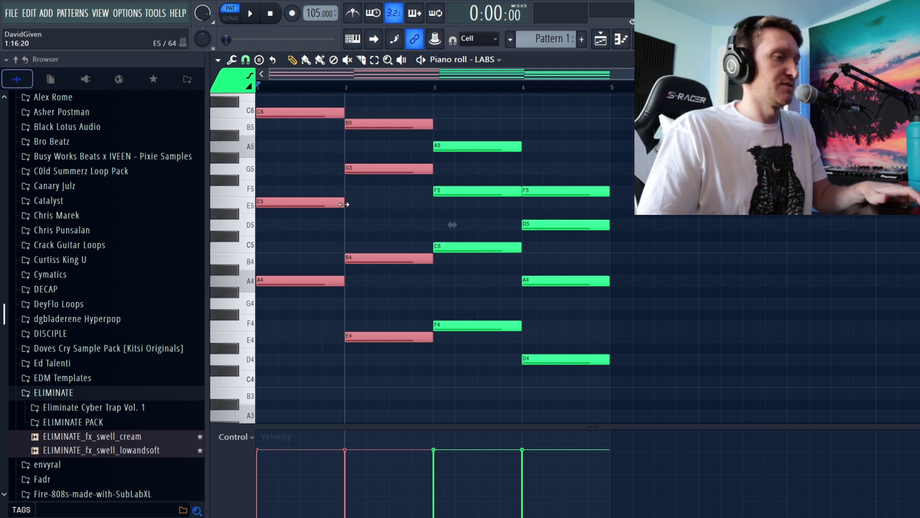
{"action": "left_click_drag", "start_coordinate": [344, 204], "coordinate": [368, 203]}
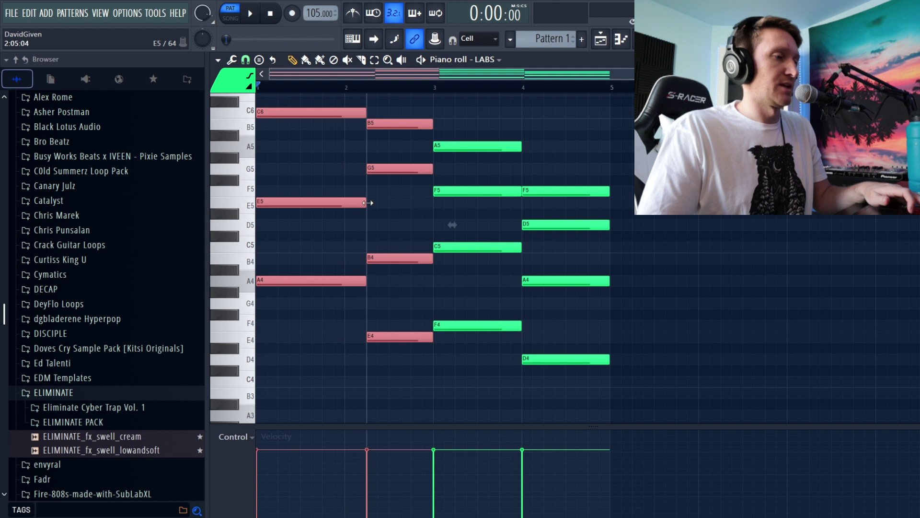
Lengthen the third chord by one beat into bar 4, shortening the fourth chord's start to match, and play the progression.
{"action": "key", "text": "shift+i"}
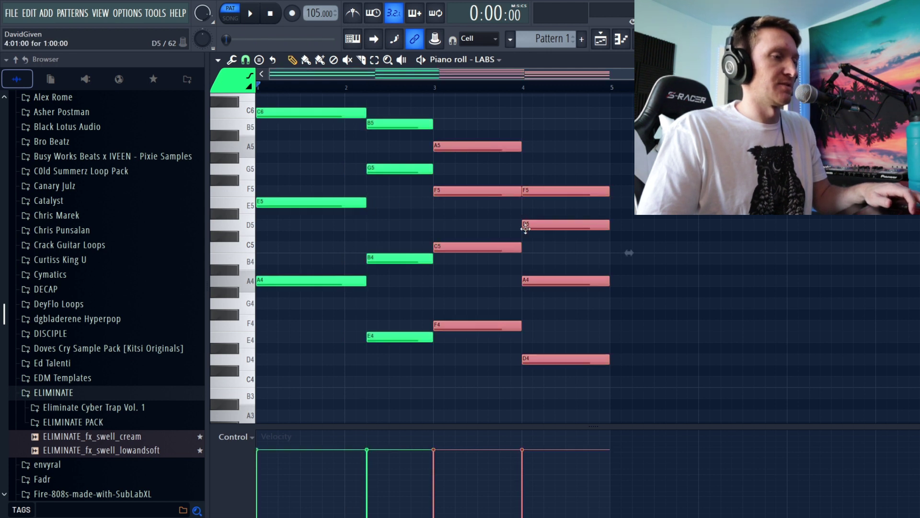
{"action": "left_click_drag", "start_coordinate": [520, 246], "coordinate": [545, 251]}
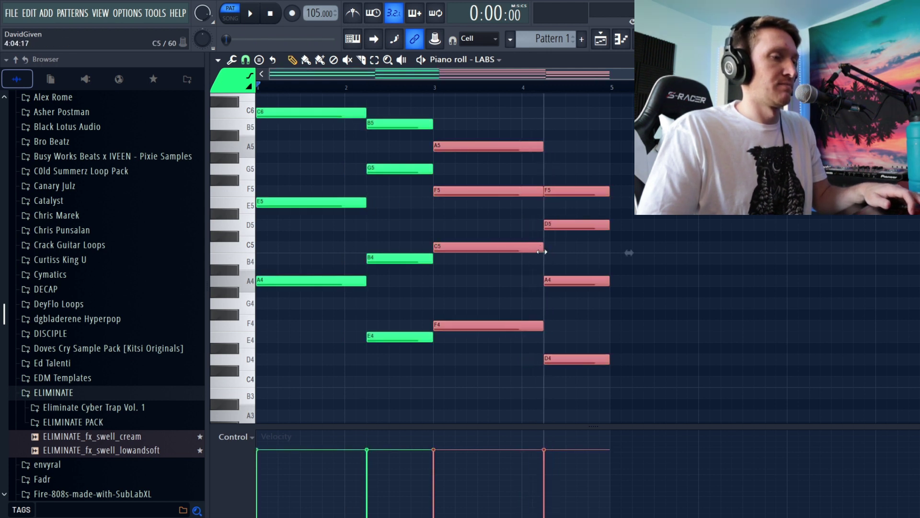
{"action": "key", "text": "ctrl+d"}
{"action": "key", "text": "space"}
{"action": "scroll", "coordinate": [719, 292], "scroll_direction": "up", "scroll_amount": 1}
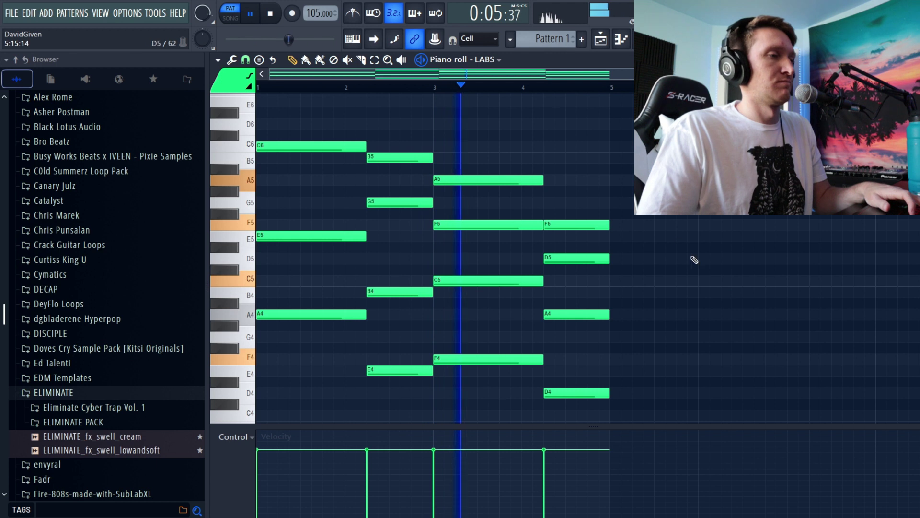
{"action": "left_click", "coordinate": [360, 15]}
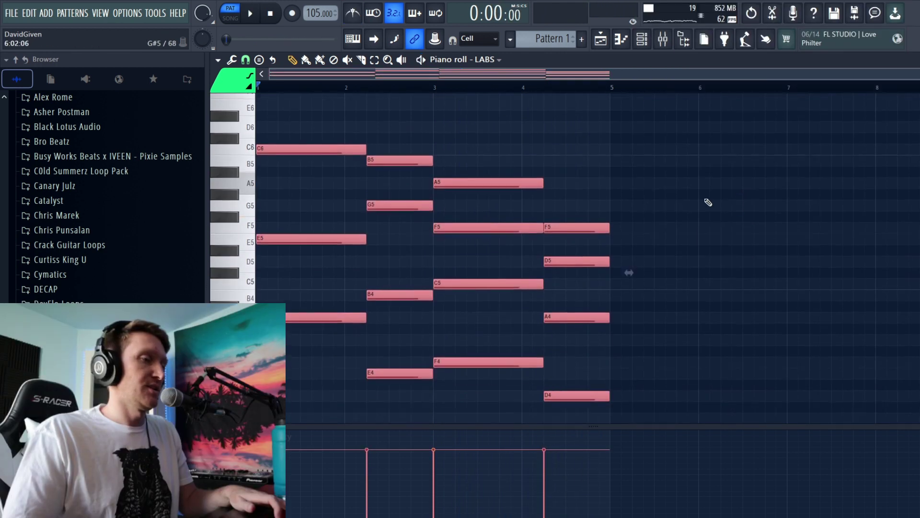
Duplicate the four-bar progression into bars 5 to 8 and add a five-beat C6 note on top of the bar 7 chord.
{"action": "left_click_drag", "start_coordinate": [290, 147], "coordinate": [643, 148]}
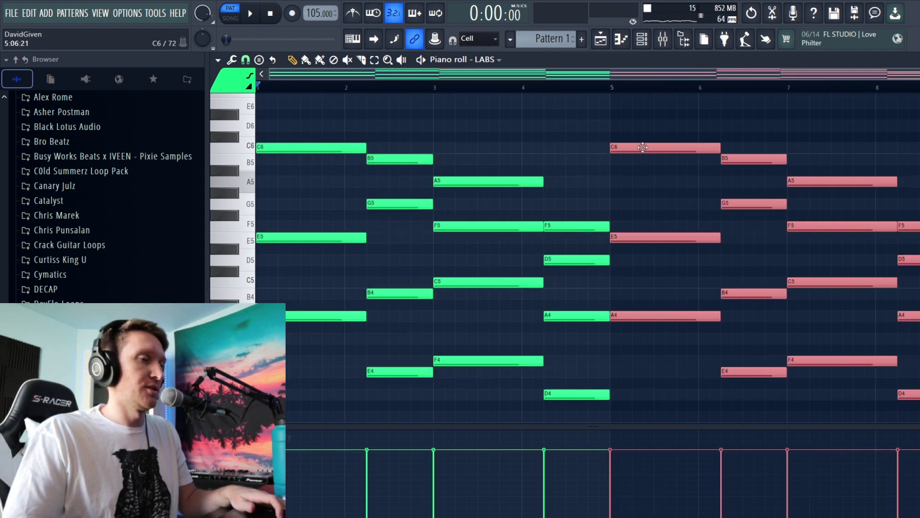
{"action": "key", "text": "Delete"}
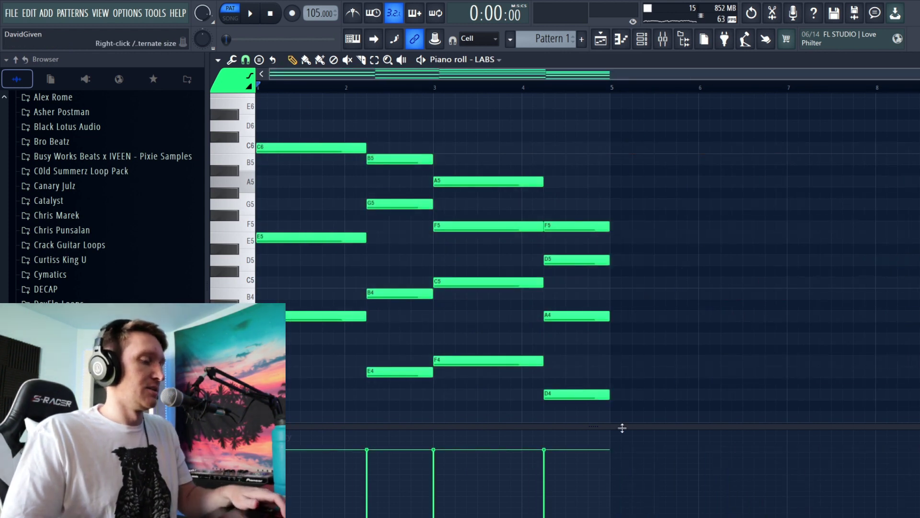
{"action": "key", "text": "ctrl+a"}
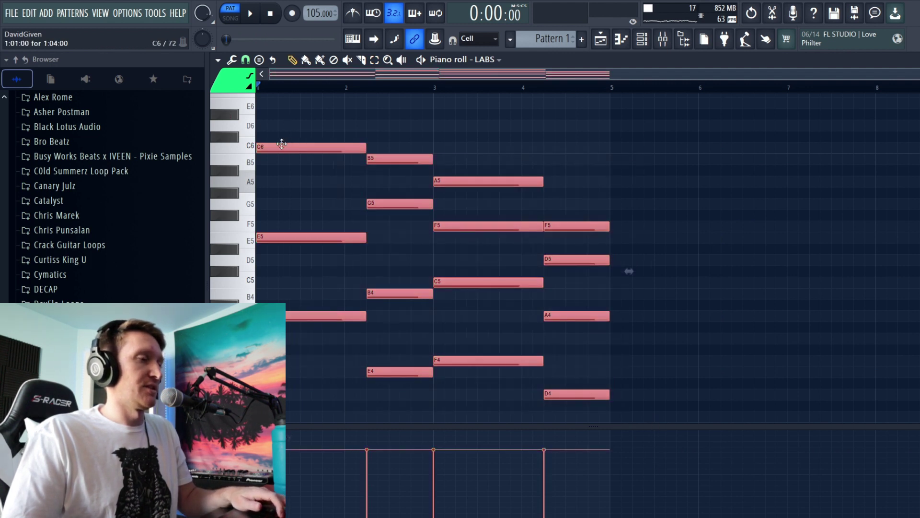
{"action": "left_click_drag", "start_coordinate": [274, 147], "coordinate": [596, 120]}
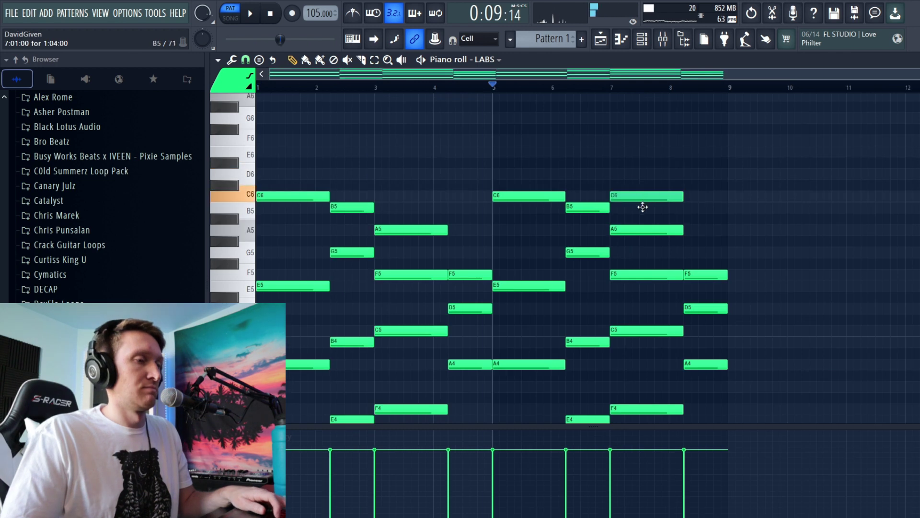
Play back the duplicated chords from bar 5 to hear the added C6 note.
{"action": "key", "text": "space"}
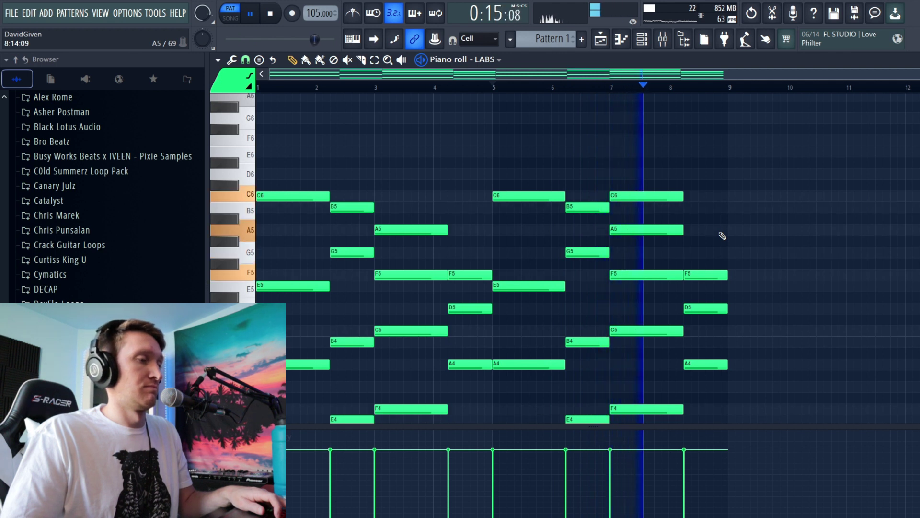
{"action": "scroll", "coordinate": [724, 237], "scroll_direction": "down", "scroll_amount": 4}
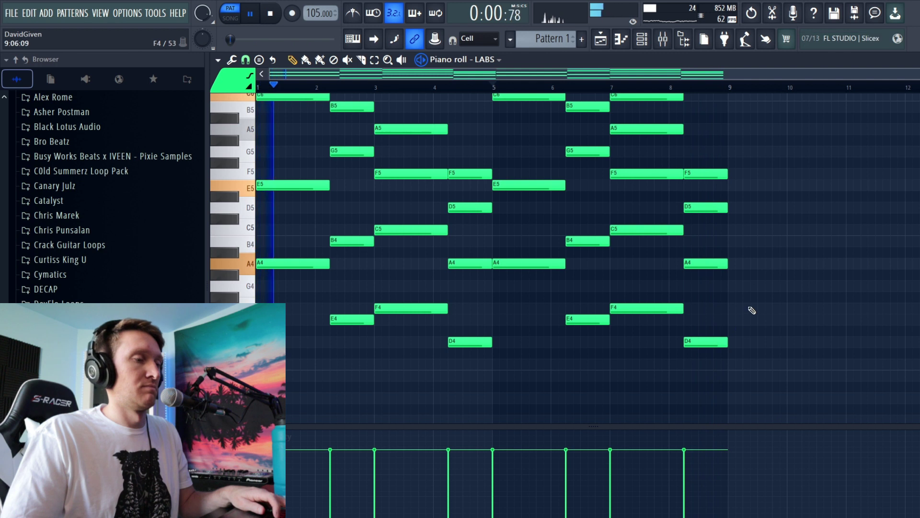
{"action": "scroll", "coordinate": [751, 297], "scroll_direction": "up", "scroll_amount": 1}
{"action": "key", "text": "space"}
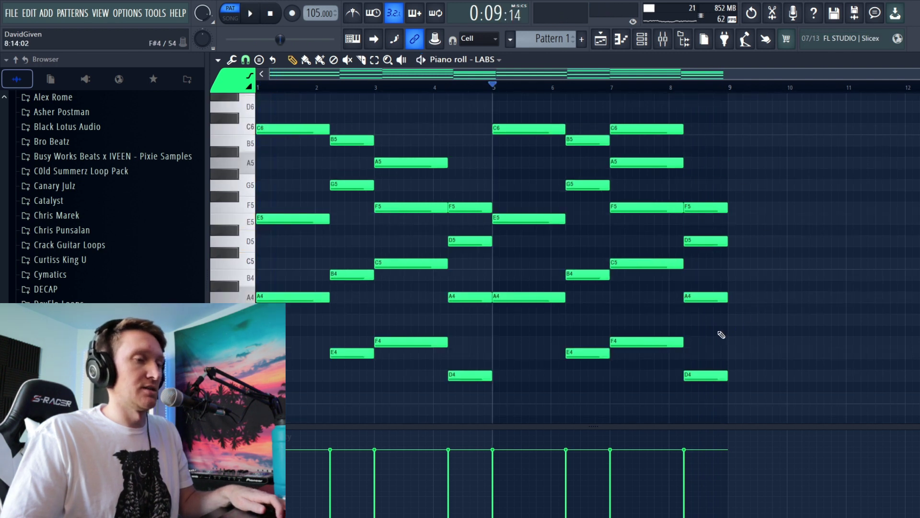
Add a short E5 note over the second half of the last chord in bar 8 and play it back.
{"action": "mouse_move", "coordinate": [704, 320]}
{"action": "left_mouse_down"}
{"action": "mouse_move", "coordinate": [703, 213]}
{"action": "mouse_move", "coordinate": [729, 220]}
{"action": "left_mouse_up"}
{"action": "key", "text": "space"}
{"action": "right_click", "coordinate": [740, 217]}
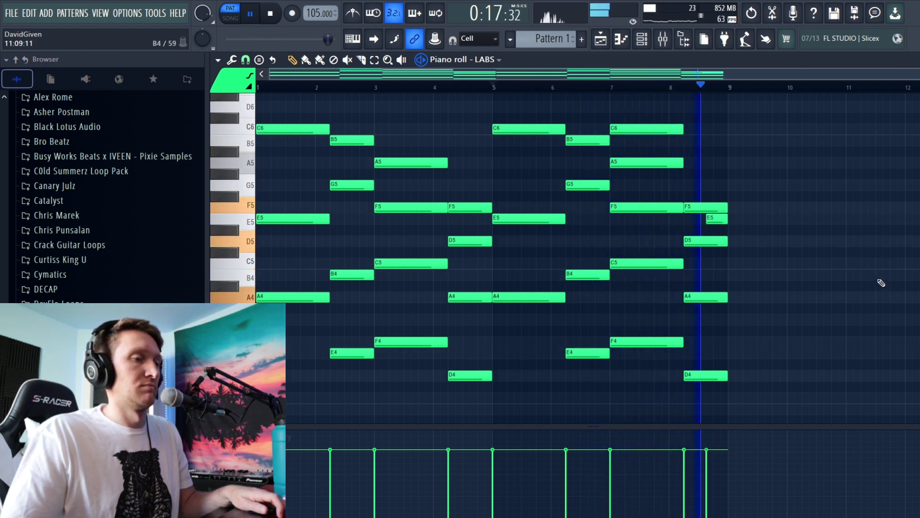
{"action": "key", "text": "space"}
{"action": "scroll", "coordinate": [773, 215], "scroll_direction": "up", "scroll_amount": 1}
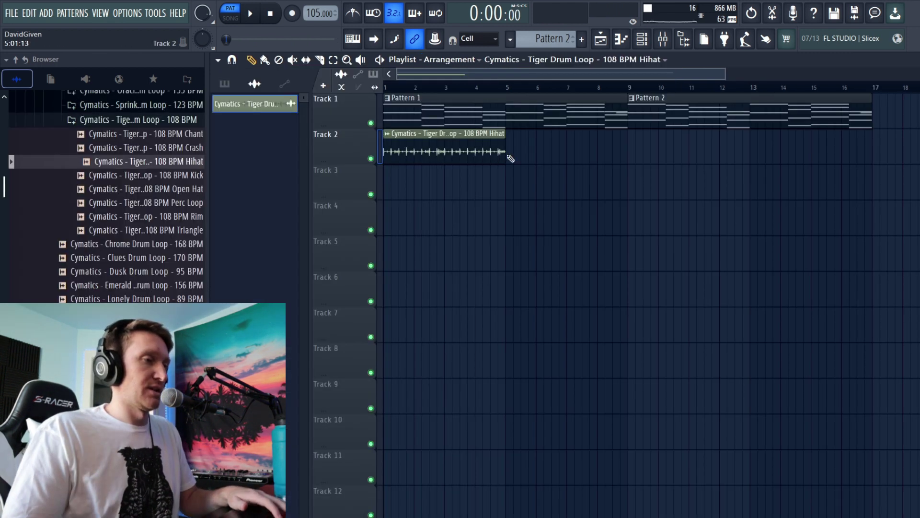
Repeat the Cymatics Tiger hi-hat loop along playlist Track 2 from bar 5 to about bar 13.
{"action": "left_click_drag", "start_coordinate": [510, 159], "coordinate": [748, 169]}
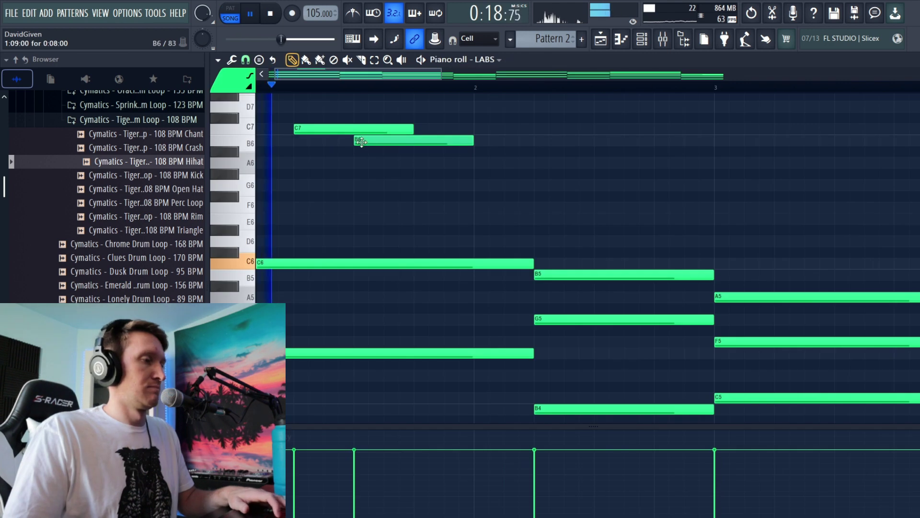
Move the first B6 melody note earlier in bar 1 and lengthen it to the end of the first chord.
{"action": "left_click_drag", "start_coordinate": [375, 143], "coordinate": [360, 143]}
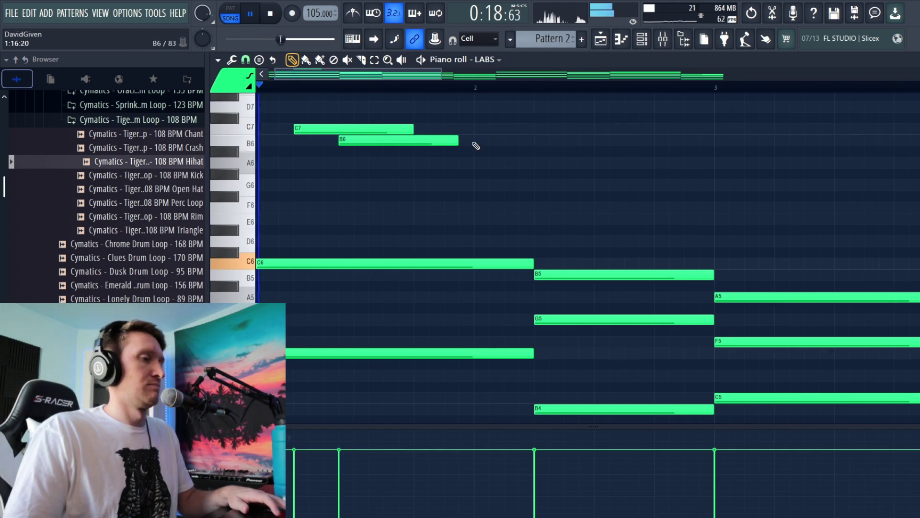
{"action": "left_click_drag", "start_coordinate": [457, 139], "coordinate": [534, 140]}
{"action": "scroll", "coordinate": [637, 182], "scroll_direction": "up", "scroll_amount": 1}
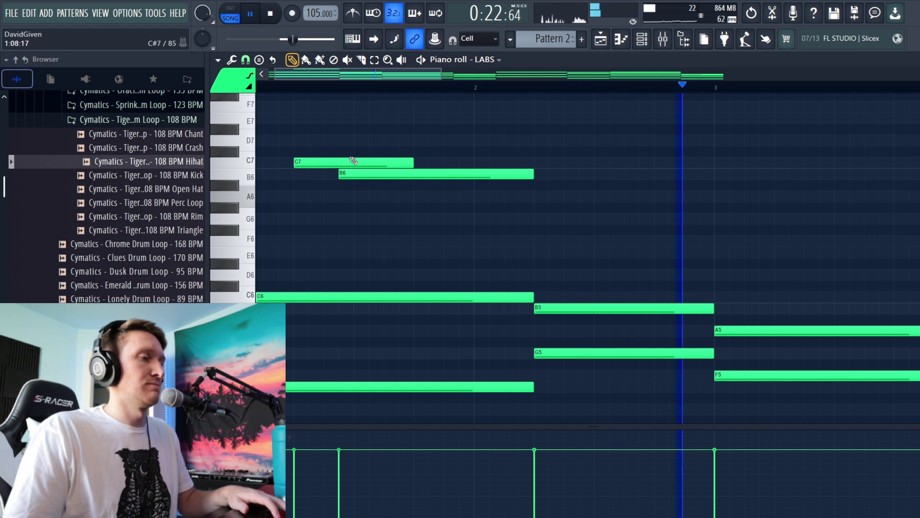
Duplicate the C7 and B6 melody pair so the copy starts with the second chord in bar 2.
{"action": "left_click_drag", "start_coordinate": [364, 148], "coordinate": [484, 234]}
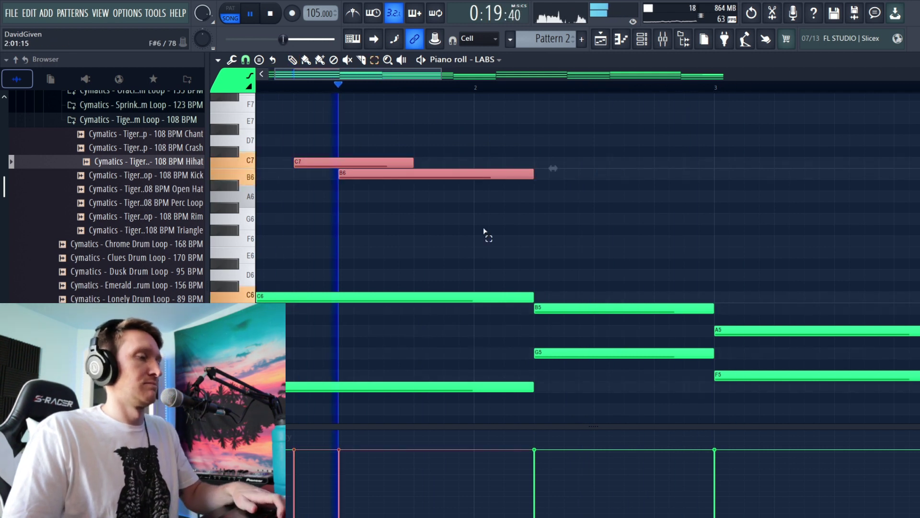
{"action": "left_click_drag", "start_coordinate": [339, 173], "coordinate": [578, 161]}
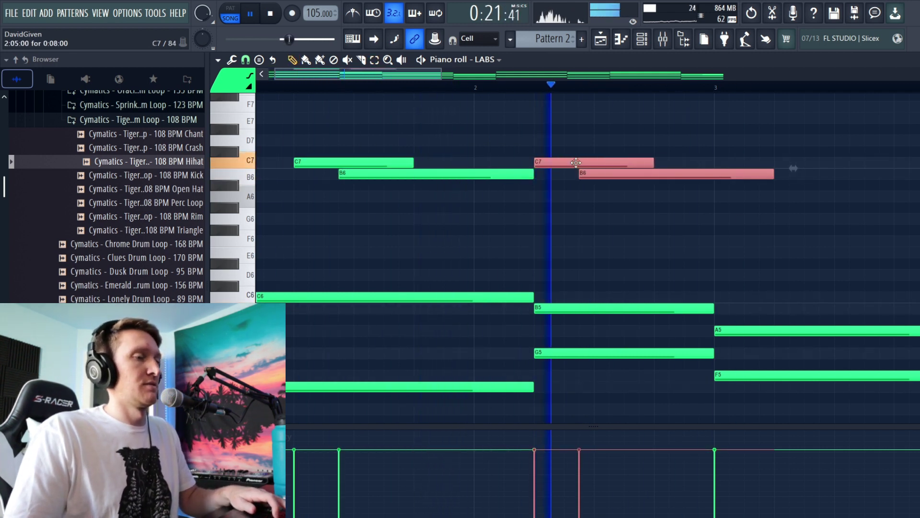
{"action": "left_click", "coordinate": [740, 233], "text": "ctrl"}
{"action": "key", "text": "space"}
Add a G6 note late in bar 2 and an A6 note at the start of bar 3, and play the melody.
{"action": "left_click", "coordinate": [650, 198]}
{"action": "left_click_drag", "start_coordinate": [659, 199], "coordinate": [666, 227]}
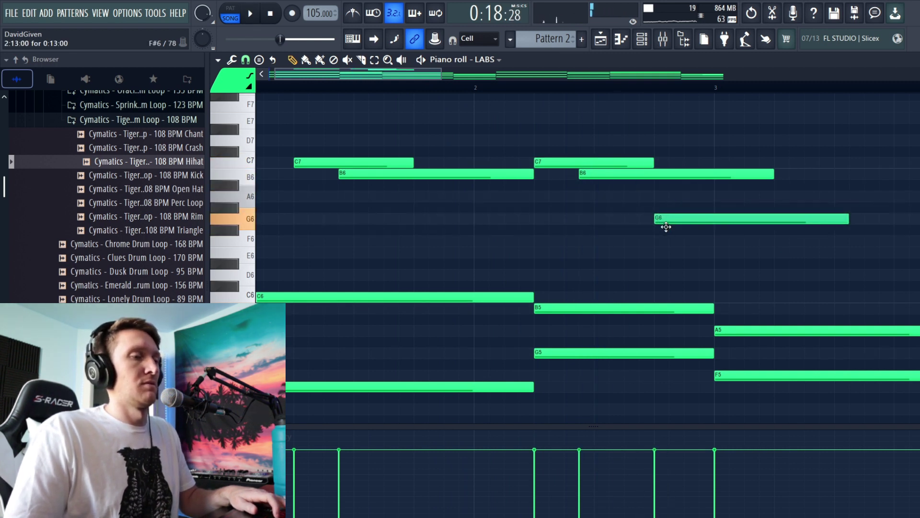
{"action": "left_click_drag", "start_coordinate": [724, 247], "coordinate": [731, 196]}
{"action": "key", "text": "space"}
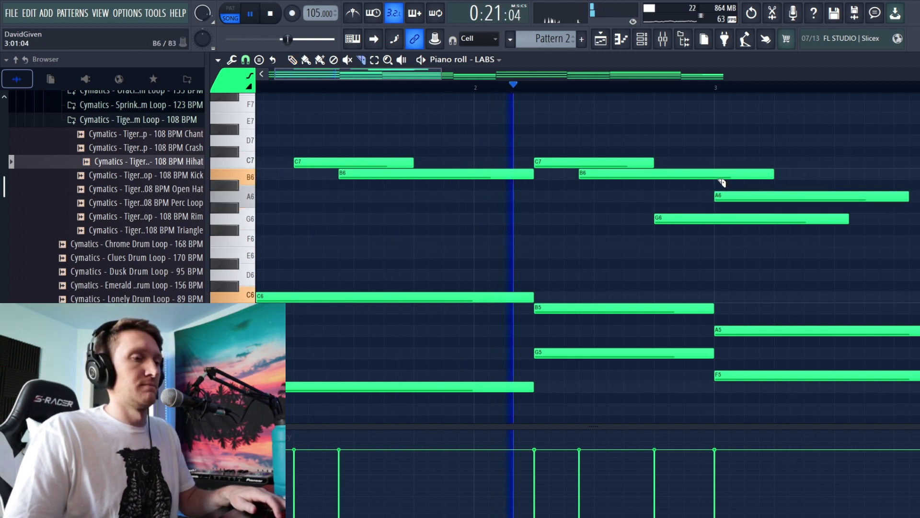
Trim the overhanging B6 and G6 notes at bar 3, with the G6 starting slightly earlier in bar 2.
{"action": "left_click_drag", "start_coordinate": [721, 183], "coordinate": [719, 181]}
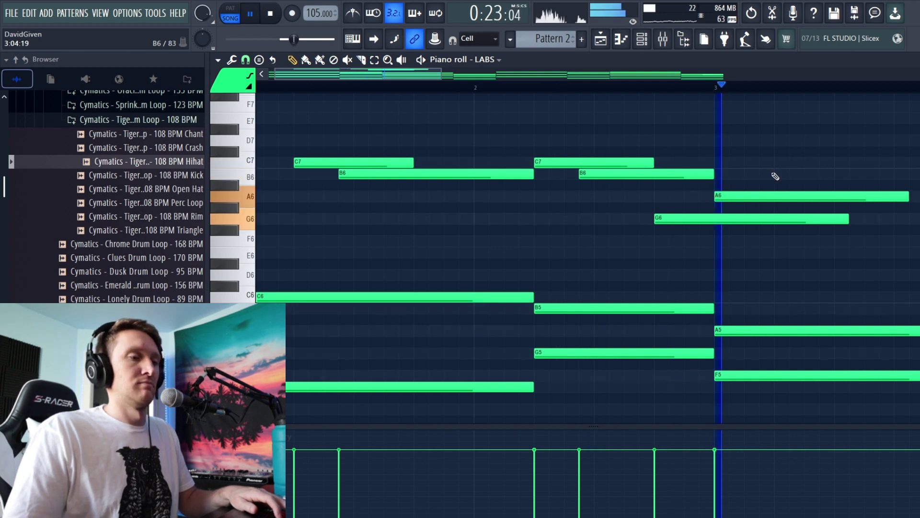
{"action": "mouse_move", "coordinate": [711, 221]}
{"action": "left_mouse_down"}
{"action": "mouse_move", "coordinate": [676, 220]}
{"action": "mouse_move", "coordinate": [719, 227]}
{"action": "left_mouse_up"}
{"action": "key", "text": "c"}
{"action": "right_click", "coordinate": [737, 223]}
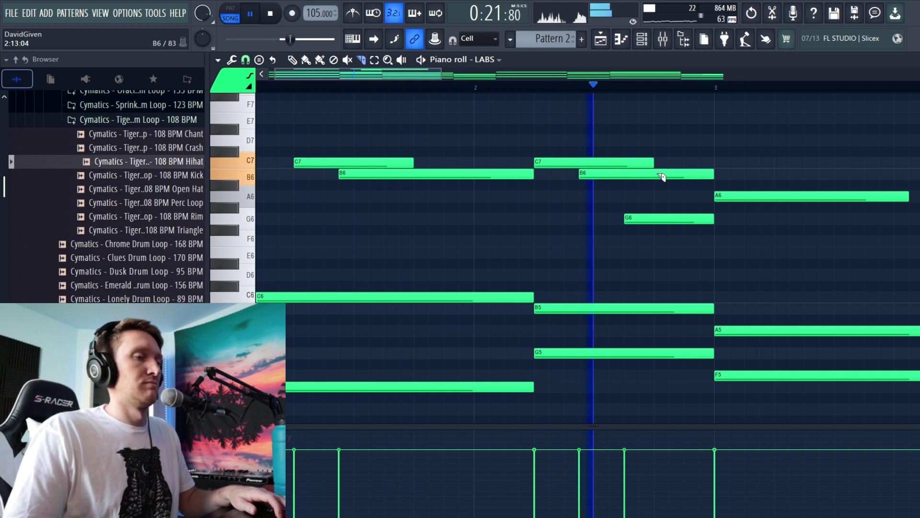
Trim the second B6 note so it ends together with the C7 note above it.
{"action": "left_click_drag", "start_coordinate": [657, 166], "coordinate": [659, 180]}
{"action": "key", "text": "p"}
{"action": "right_click", "coordinate": [686, 174]}
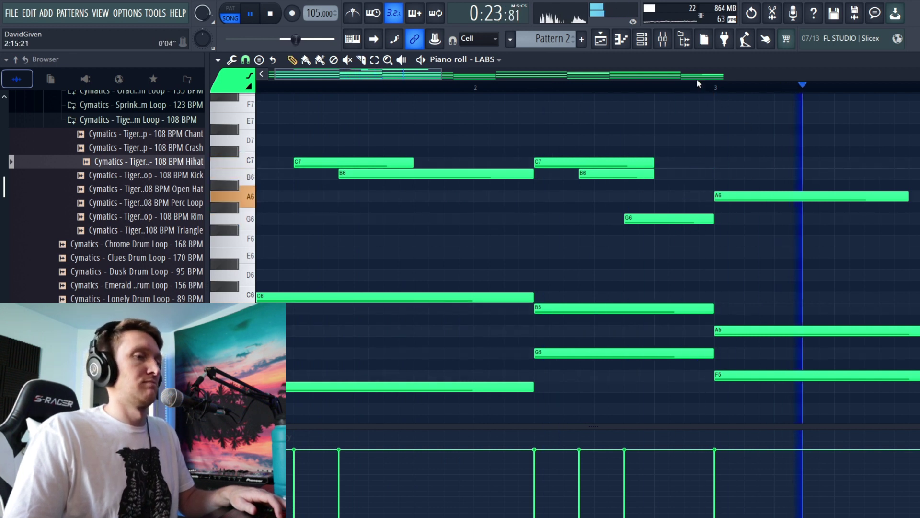
Add overlapping F6 and E6 melody notes in bar 4 over the fourth chord and play the melody back.
{"action": "scroll", "coordinate": [697, 78], "scroll_direction": "down", "scroll_amount": 3}
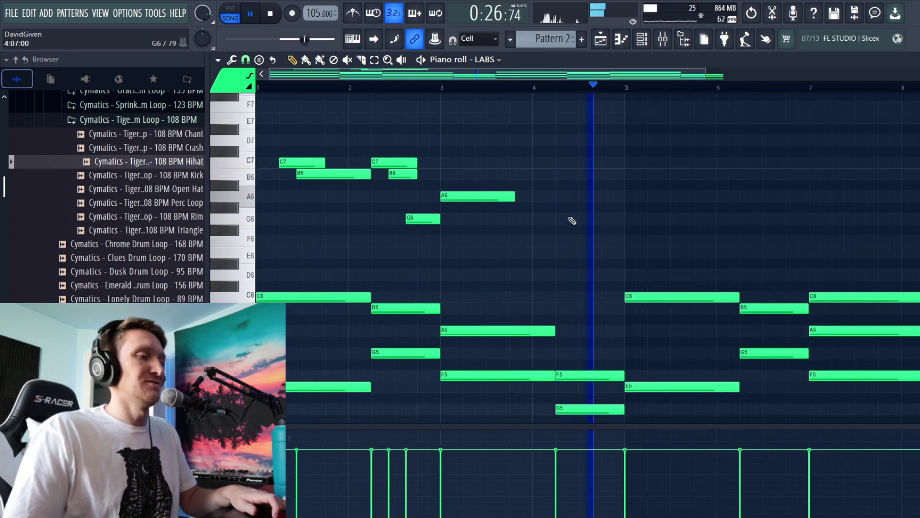
{"action": "left_click", "coordinate": [584, 238]}
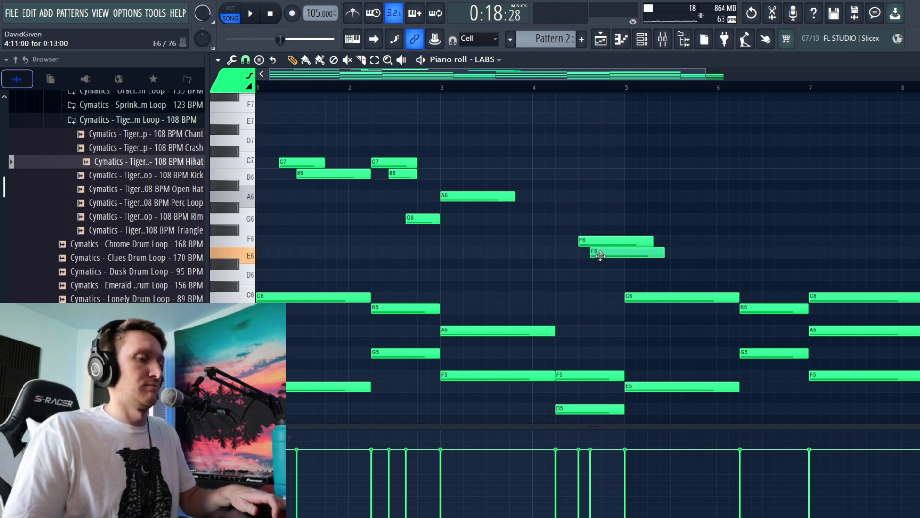
{"action": "key", "text": "space"}
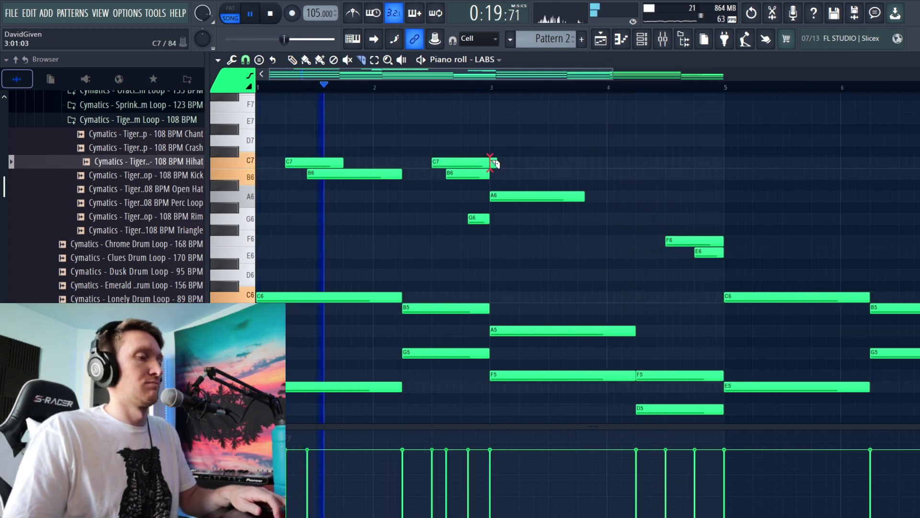
Tighten the melody timing: adjust the bar 2 B6, move the bar 4 C6 earlier, and shorten the E6 and F6 notes.
{"action": "left_click_drag", "start_coordinate": [463, 175], "coordinate": [490, 175]}
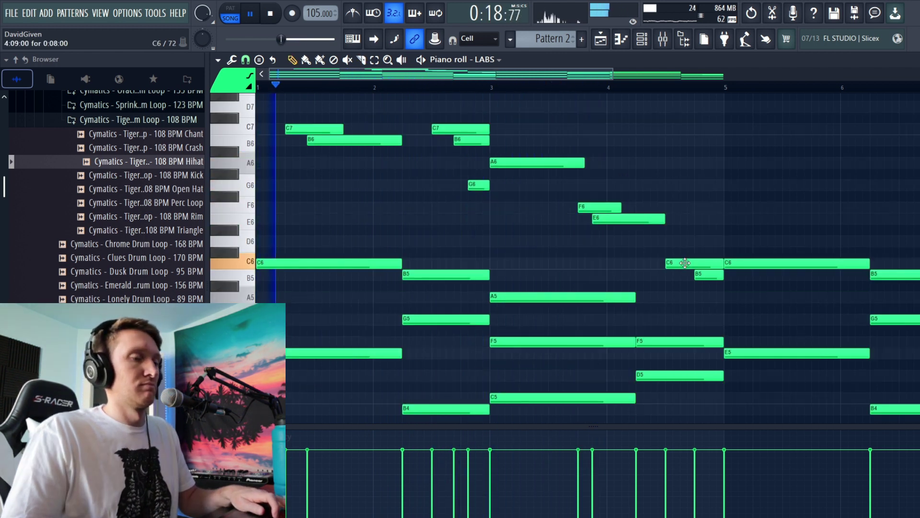
{"action": "mouse_move", "coordinate": [685, 262]}
{"action": "left_mouse_down"}
{"action": "mouse_move", "coordinate": [671, 263]}
{"action": "mouse_move", "coordinate": [695, 265]}
{"action": "left_mouse_up"}
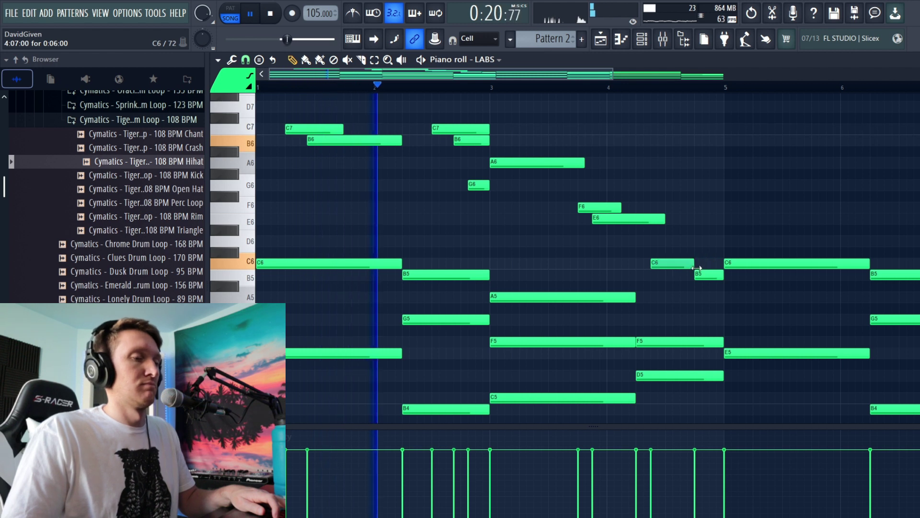
{"action": "left_click_drag", "start_coordinate": [664, 219], "coordinate": [651, 219]}
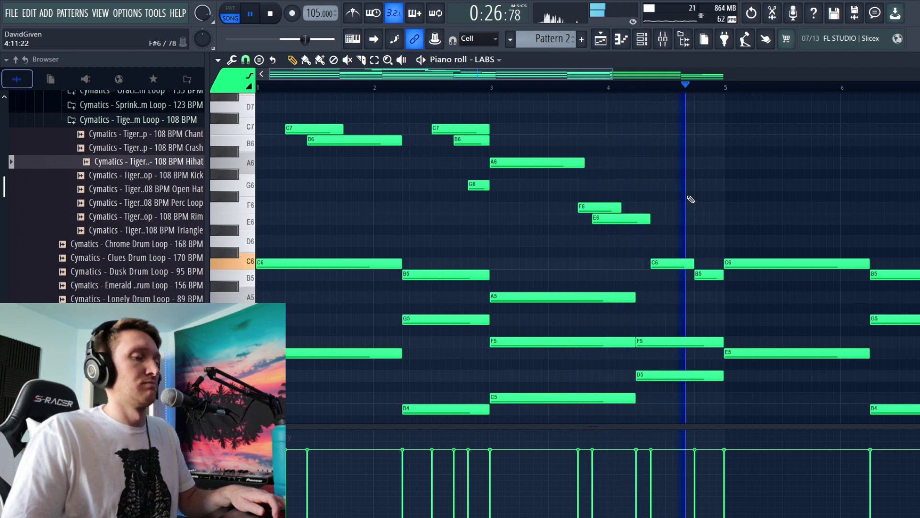
{"action": "left_click_drag", "start_coordinate": [622, 207], "coordinate": [607, 208]}
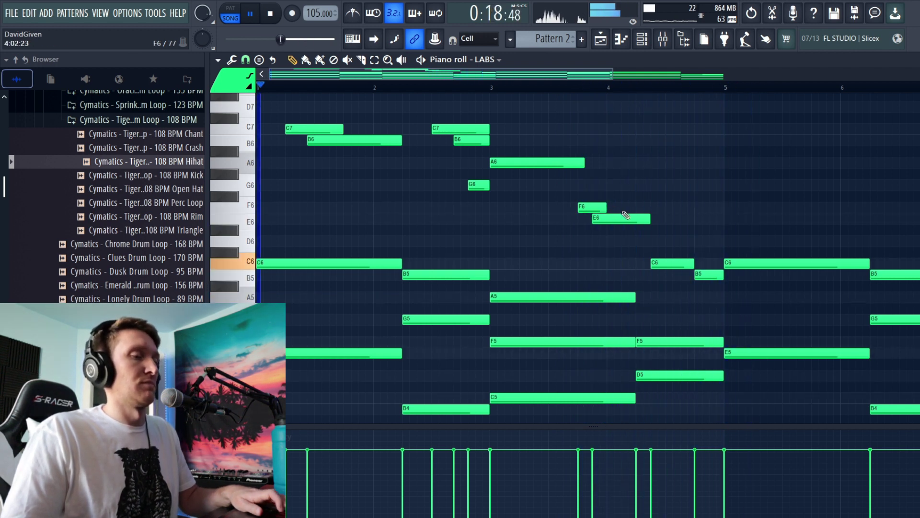
Duplicate the complete four-bar melody from C7 down to B5 into bars 5 to 8.
{"action": "left_click_drag", "start_coordinate": [278, 114], "coordinate": [402, 163]}
{"action": "left_click_drag", "start_coordinate": [458, 160], "coordinate": [472, 188]}
{"action": "left_click_drag", "start_coordinate": [512, 149], "coordinate": [709, 281]}
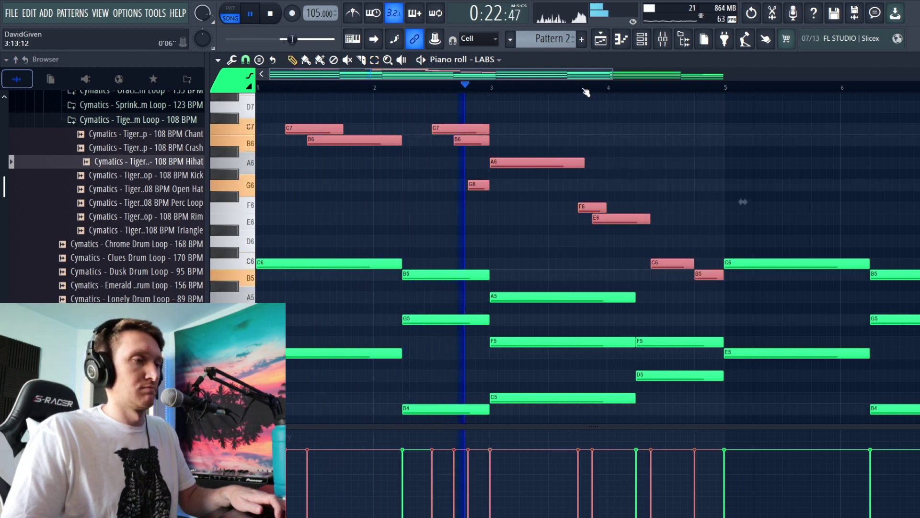
{"action": "scroll", "coordinate": [585, 91], "scroll_direction": "down", "scroll_amount": 2}
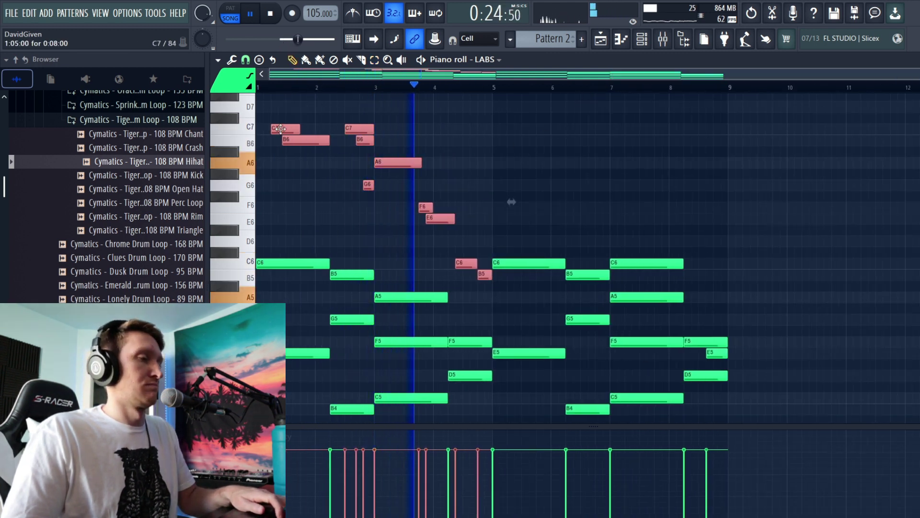
{"action": "key", "text": "ctrl+b"}
{"action": "left_click", "coordinate": [561, 193], "text": "ctrl"}
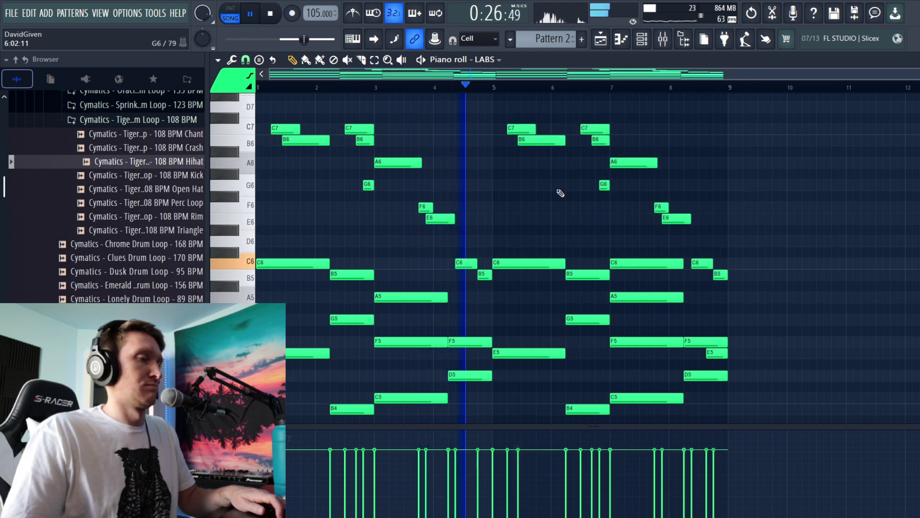
Vary the repeated melody with high E7 and F7 notes in bar 6 and a later G6–A6 move in bar 7.
{"action": "scroll", "coordinate": [597, 222], "scroll_direction": "up", "scroll_amount": 2}
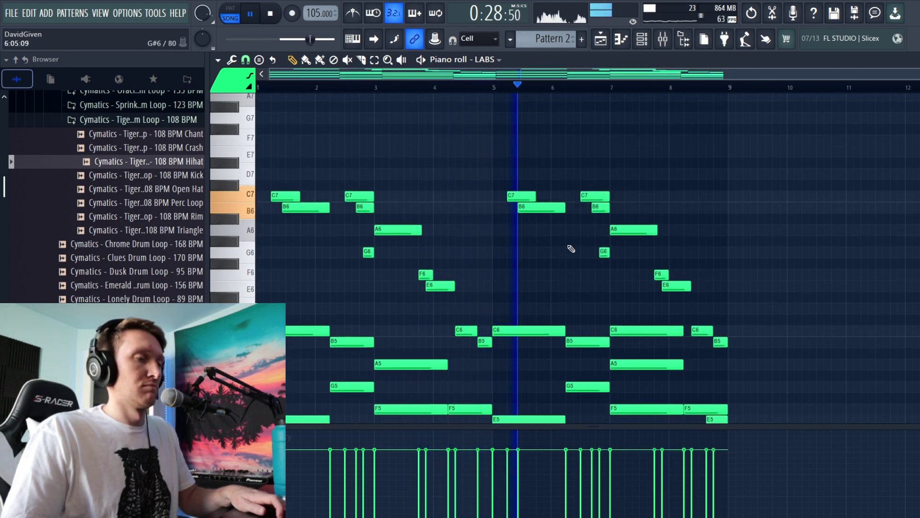
{"action": "left_click", "coordinate": [567, 139]}
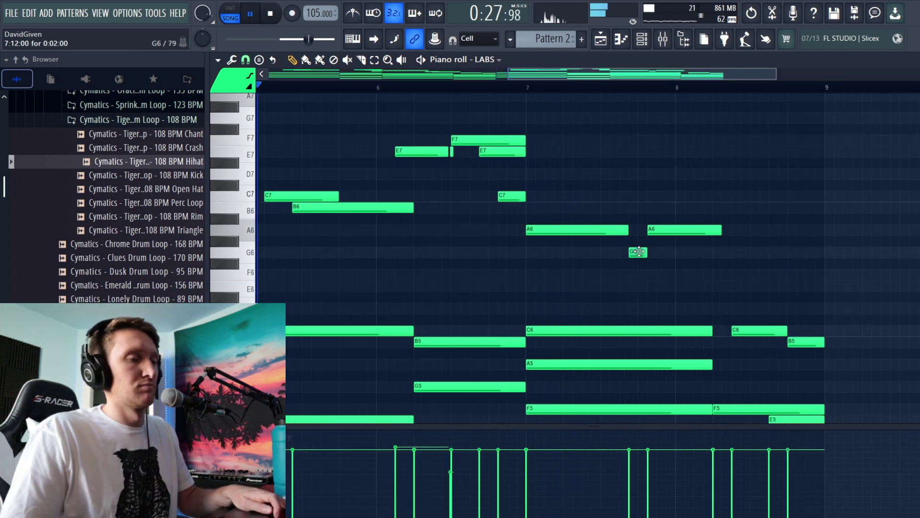
{"action": "left_click_drag", "start_coordinate": [638, 251], "coordinate": [670, 229]}
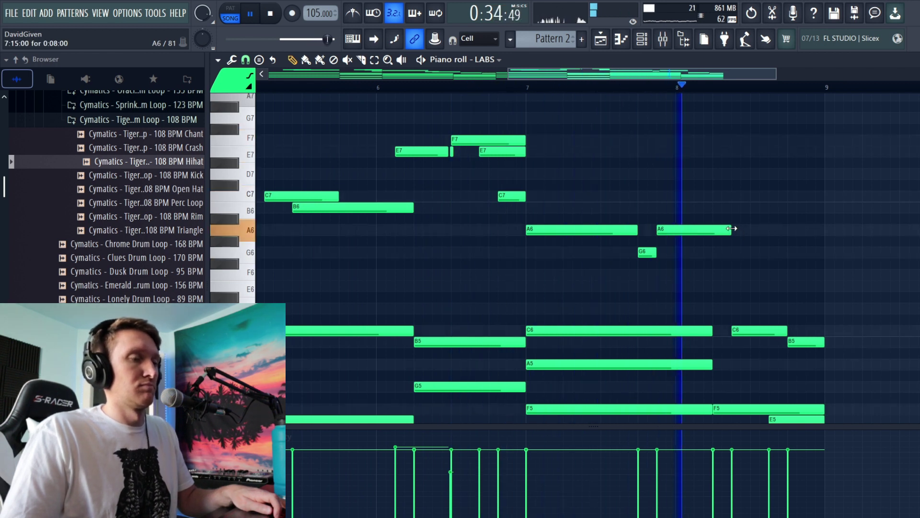
{"action": "key", "text": "space"}
Raise the last two melody notes in bar 8 to F6 and E6 and play the second half back.
{"action": "left_click_drag", "start_coordinate": [767, 332], "coordinate": [799, 291]}
{"action": "key", "text": "space"}
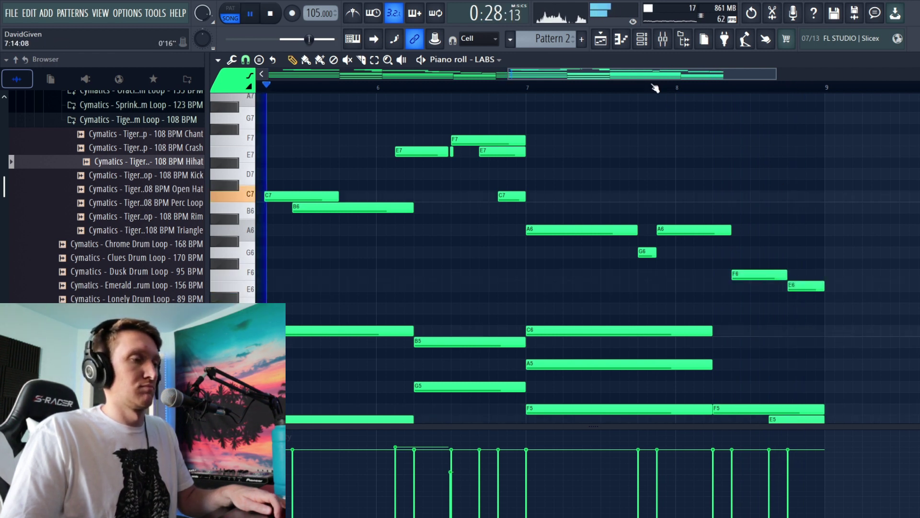
{"action": "scroll", "coordinate": [655, 87], "scroll_direction": "down", "scroll_amount": 3}
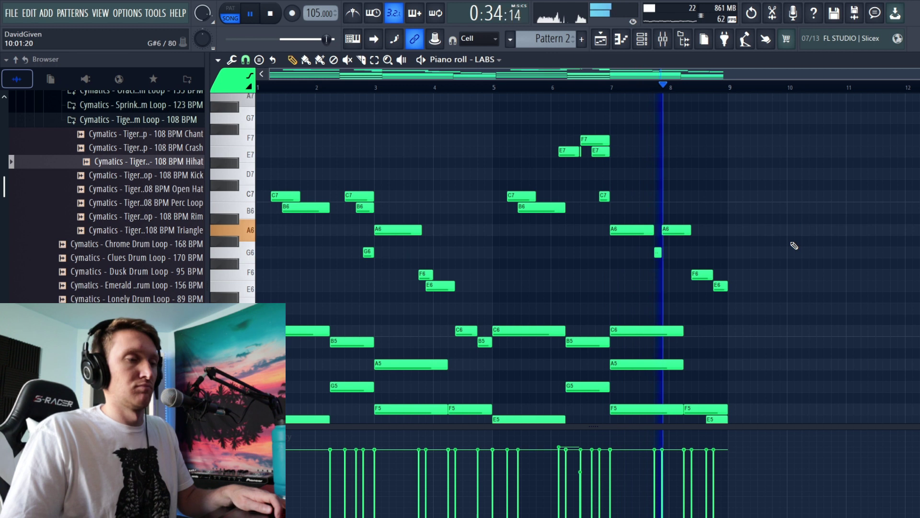
{"action": "scroll", "coordinate": [793, 244], "scroll_direction": "down", "scroll_amount": 2}
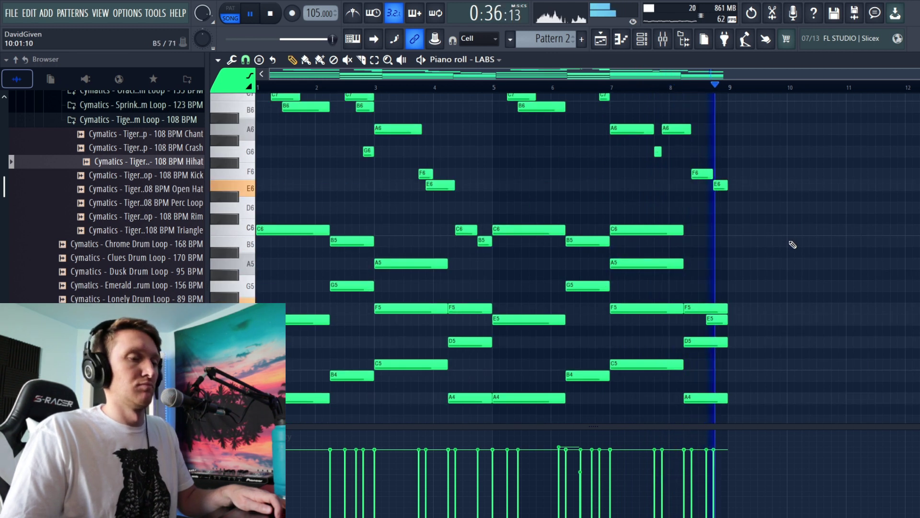
{"action": "key", "text": "space"}
Select all melody notes across the eight bars and lower their velocities to varied levels below the chords.
{"action": "left_click_drag", "start_coordinate": [778, 267], "coordinate": [282, 118]}
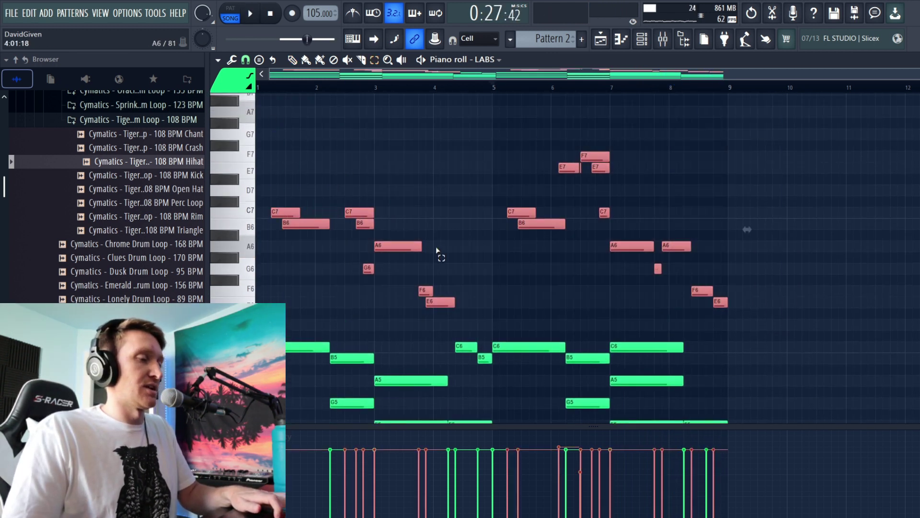
{"action": "left_click_drag", "start_coordinate": [476, 375], "coordinate": [479, 376]}
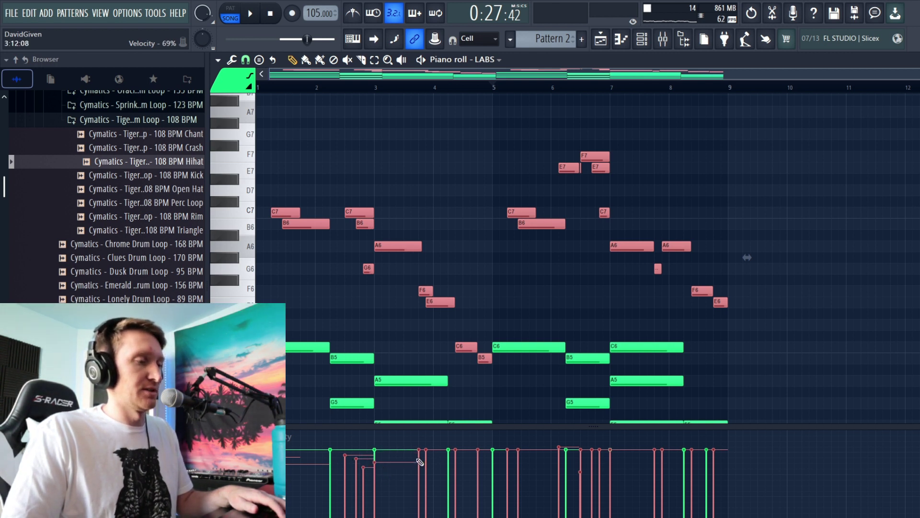
{"action": "left_click_drag", "start_coordinate": [420, 462], "coordinate": [526, 462]}
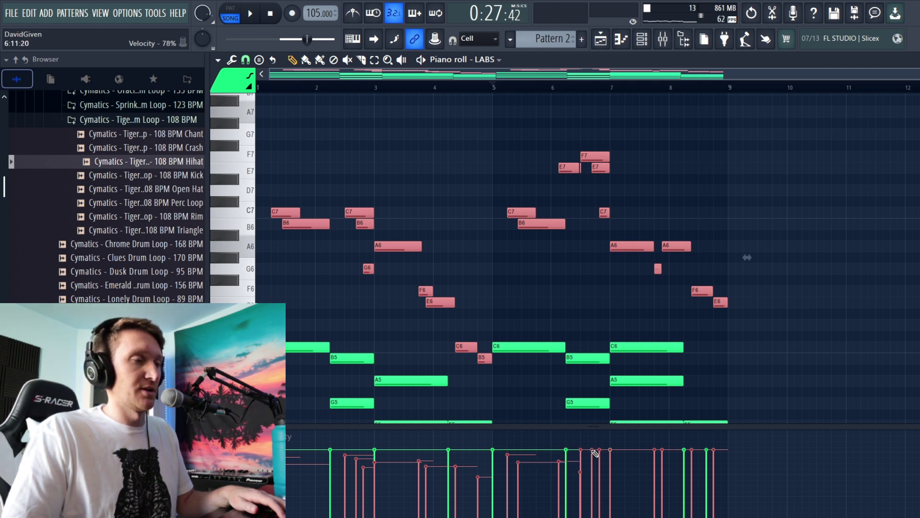
{"action": "left_click_drag", "start_coordinate": [582, 455], "coordinate": [582, 457]}
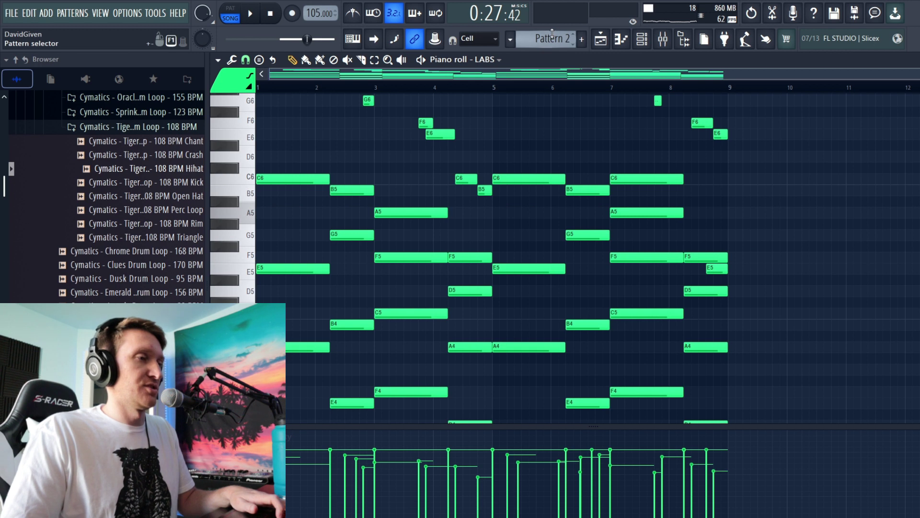
Strum the Pattern 1 chords with a delayed start time and a velocity strength of -59%, and play them back.
{"action": "scroll", "coordinate": [553, 33], "scroll_direction": "up", "scroll_amount": 1}
{"action": "left_click", "coordinate": [218, 59]}
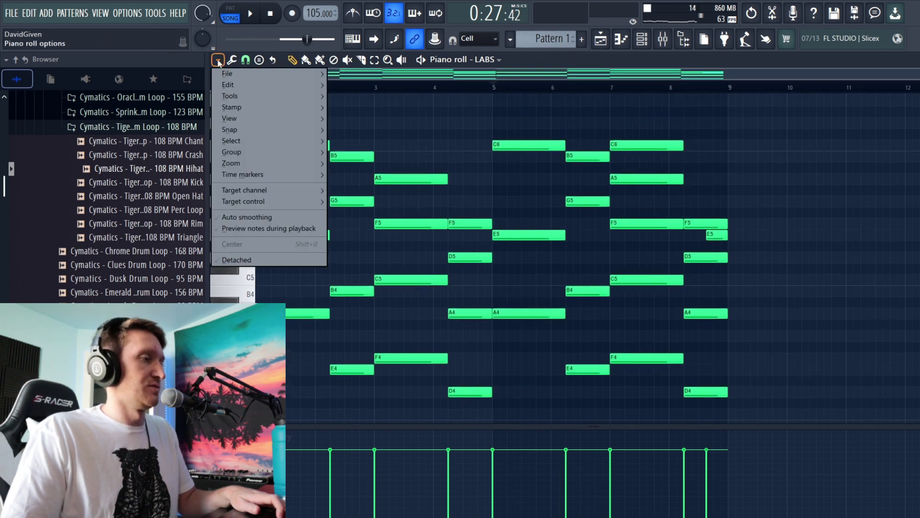
{"action": "mouse_move", "coordinate": [287, 96]}
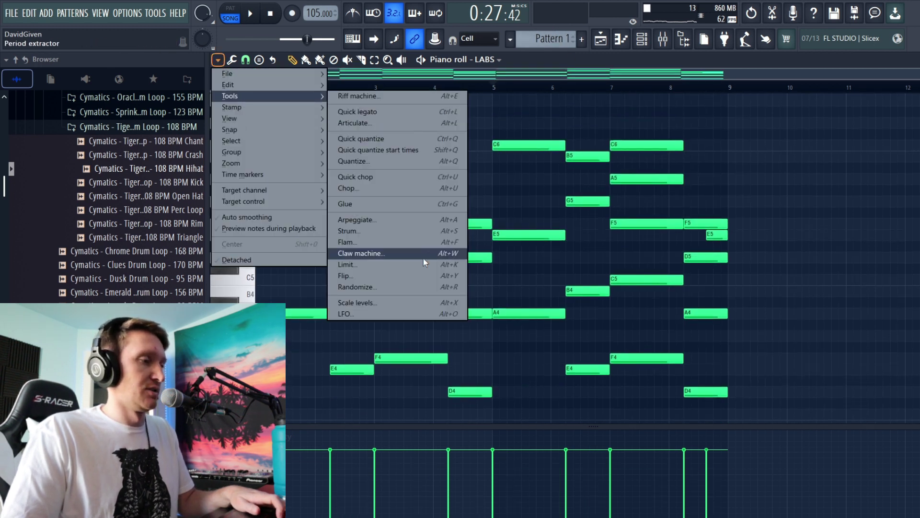
{"action": "left_click", "coordinate": [422, 231]}
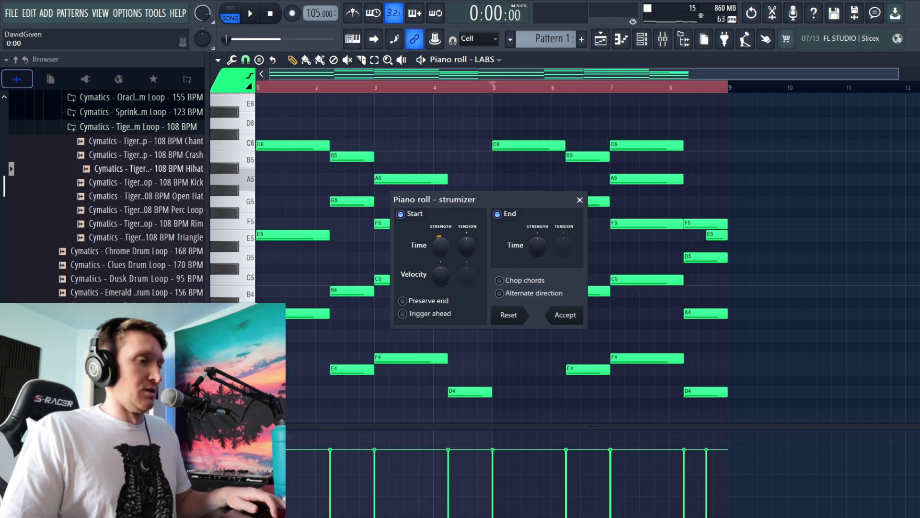
{"action": "left_click_drag", "start_coordinate": [441, 246], "coordinate": [440, 234]}
{"action": "left_click_drag", "start_coordinate": [441, 269], "coordinate": [446, 275]}
{"action": "key", "text": "space"}
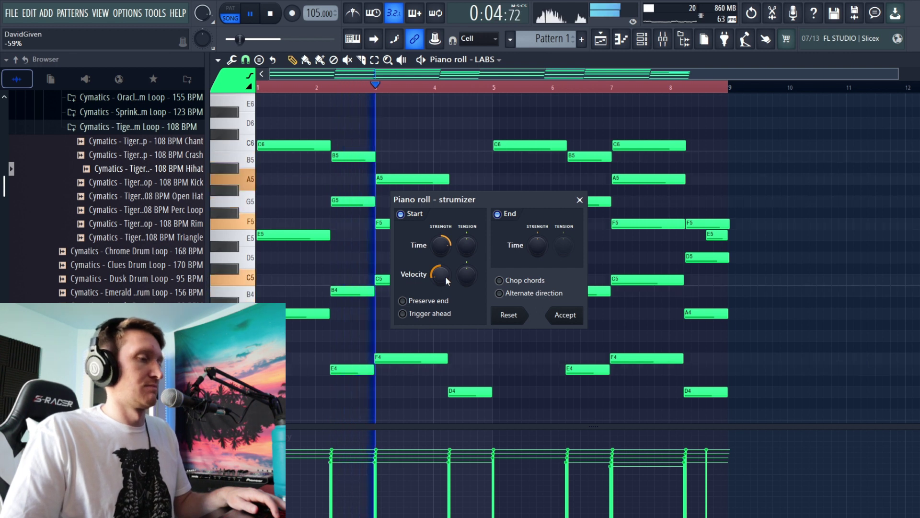
Randomize the velocity levels of the Pattern 1 chord notes slightly in bipolar mode.
{"action": "left_click", "coordinate": [217, 59]}
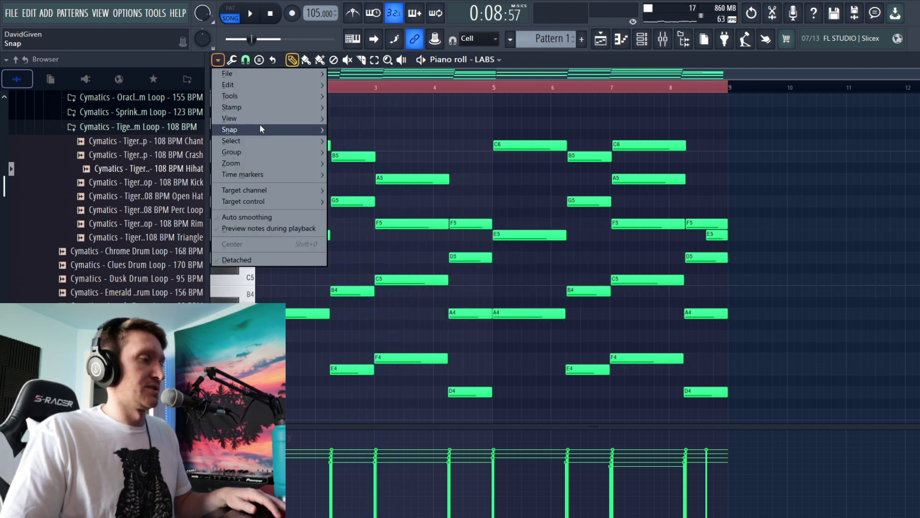
{"action": "mouse_move", "coordinate": [269, 96]}
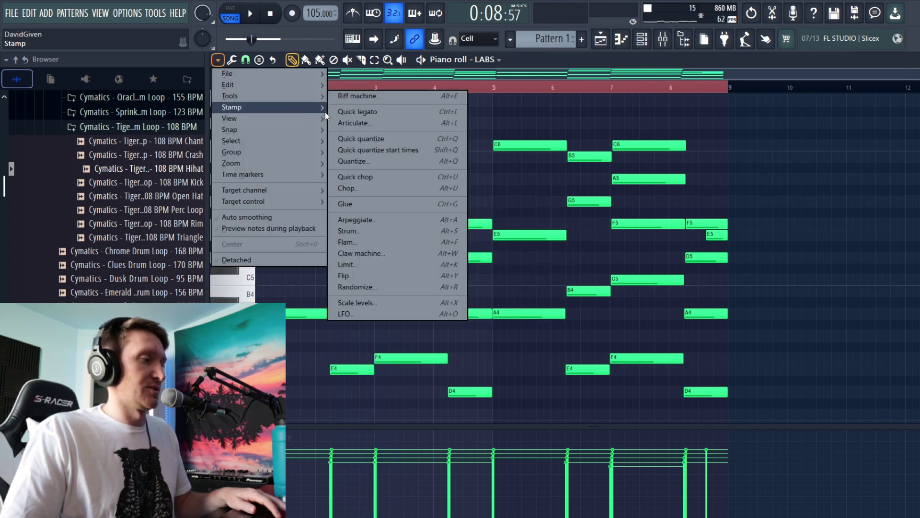
{"action": "left_click", "coordinate": [444, 287]}
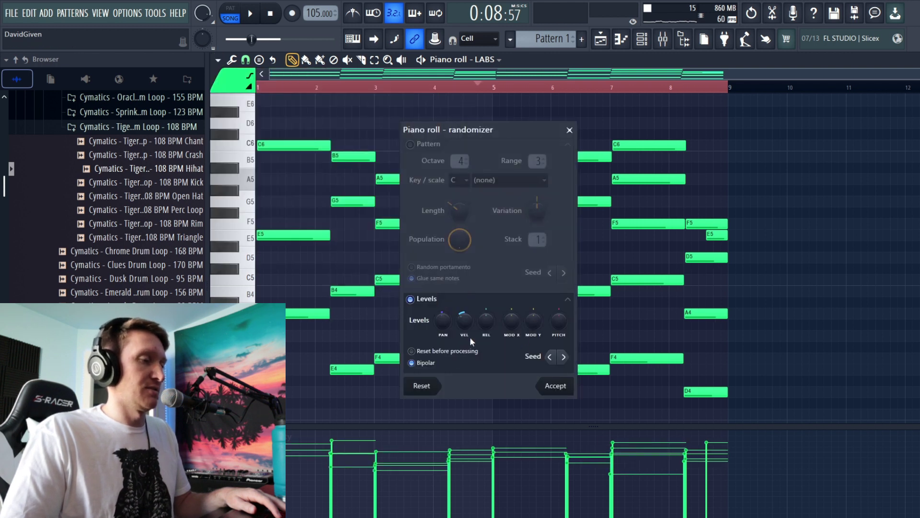
{"action": "left_click_drag", "start_coordinate": [442, 328], "coordinate": [464, 320]}
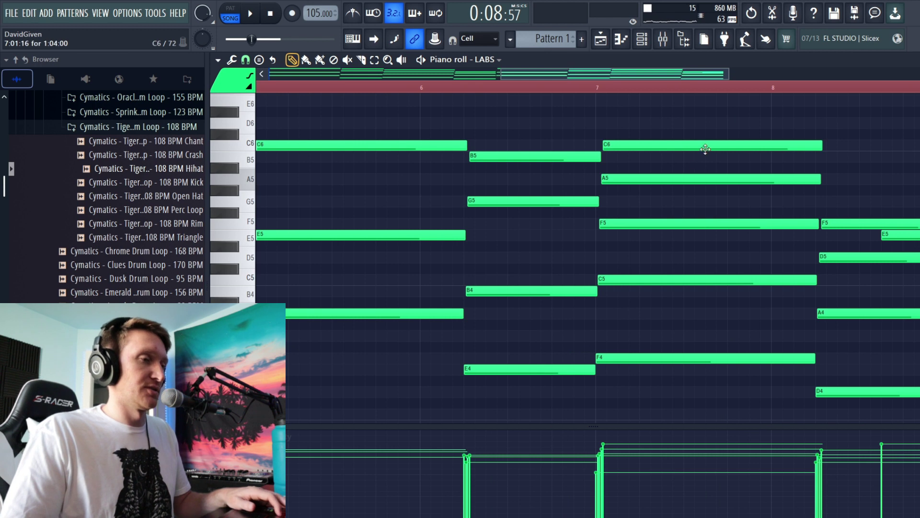
Nudge the C6 chord note at the start of bar 7 slightly earlier.
{"action": "left_click", "coordinate": [705, 149]}
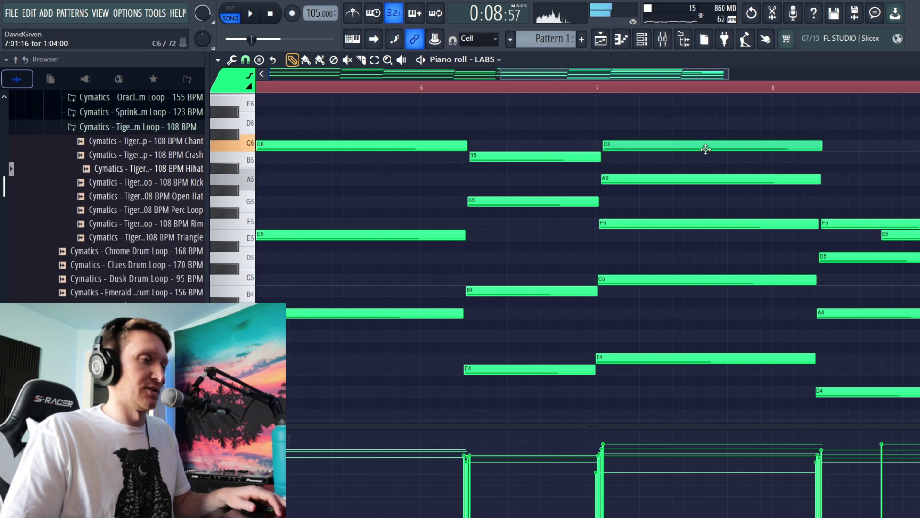
{"action": "left_click_drag", "start_coordinate": [701, 147], "coordinate": [700, 147]}
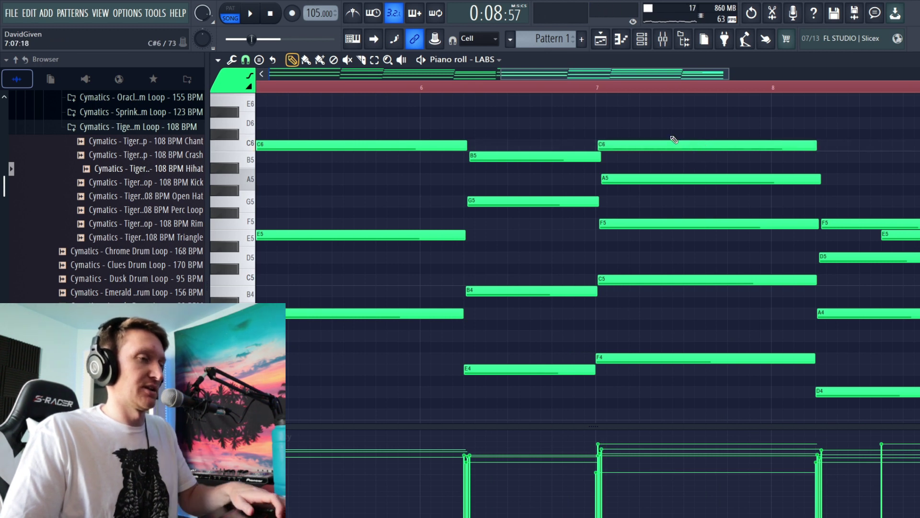
{"action": "left_click", "coordinate": [671, 143], "text": "ctrl"}
{"action": "left_click", "coordinate": [783, 92]}
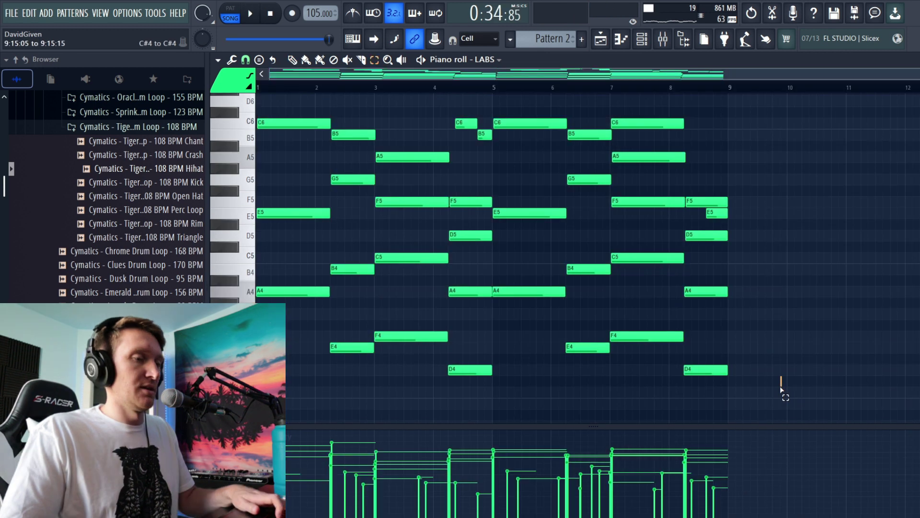
Select all the chord notes in Pattern 2 and delete them, keeping only the high melody notes.
{"action": "left_click_drag", "start_coordinate": [783, 384], "coordinate": [260, 339]}
{"action": "key", "text": "space"}
{"action": "left_click_drag", "start_coordinate": [288, 295], "coordinate": [369, 339]}
{"action": "left_click_drag", "start_coordinate": [505, 295], "coordinate": [687, 347]}
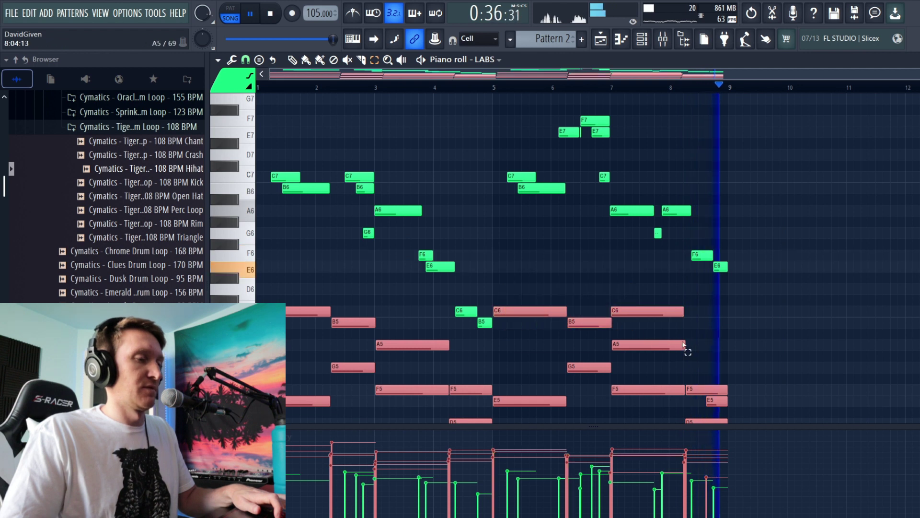
{"action": "scroll", "coordinate": [786, 355], "scroll_direction": "down", "scroll_amount": 3}
{"action": "key", "text": "Delete"}
{"action": "key", "text": "space"}
Consolidate playlist Track 1 to a WAV clip over the time selection of bars 9 to 16.
{"action": "key", "text": "F5"}
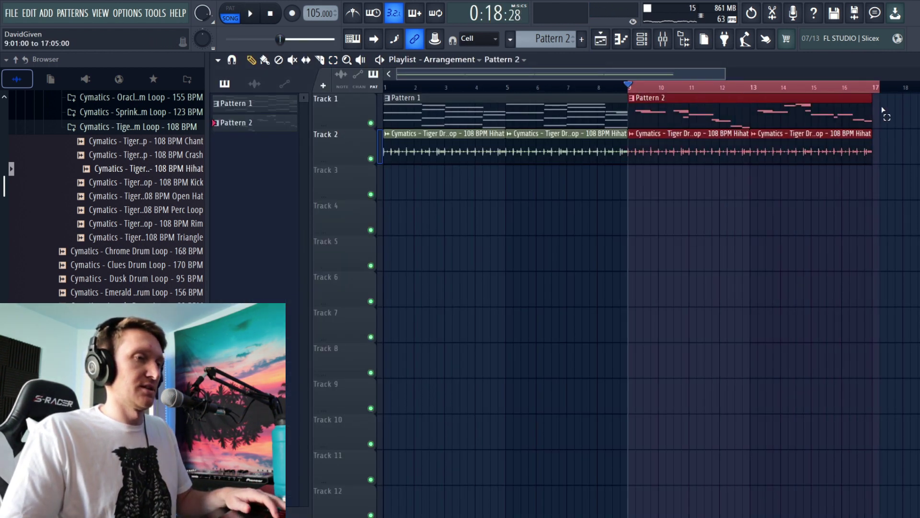
{"action": "right_click", "coordinate": [355, 108]}
{"action": "mouse_move", "coordinate": [406, 296]}
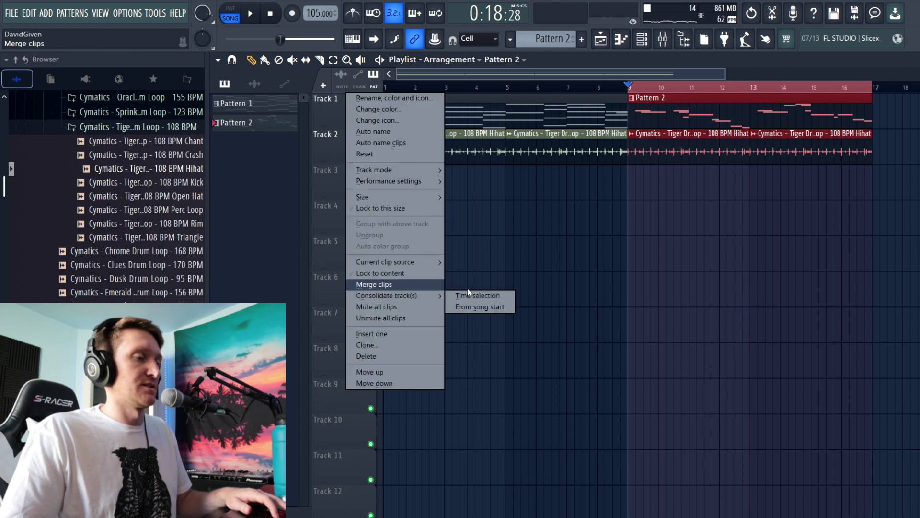
{"action": "left_click", "coordinate": [481, 296]}
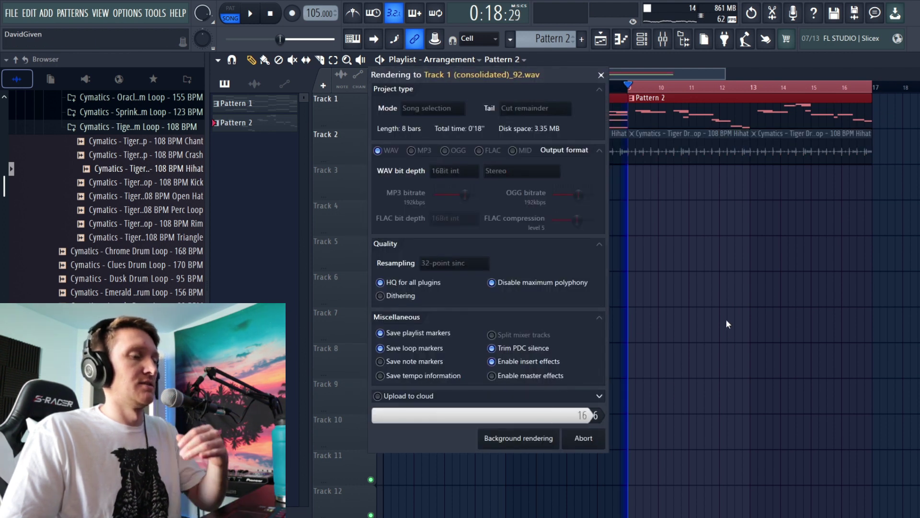
Reverse the consolidated Track 1 audio clip and close its channel settings.
{"action": "double_click", "coordinate": [740, 109]}
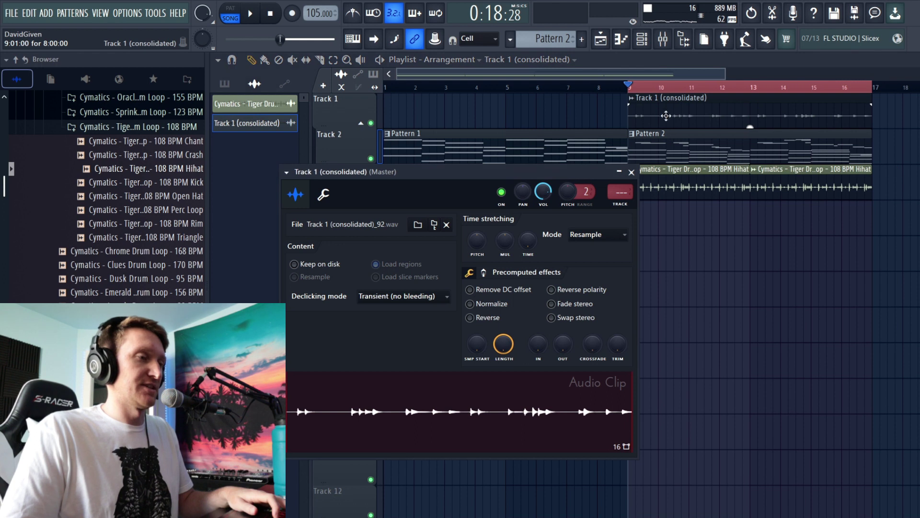
{"action": "left_click", "coordinate": [470, 318]}
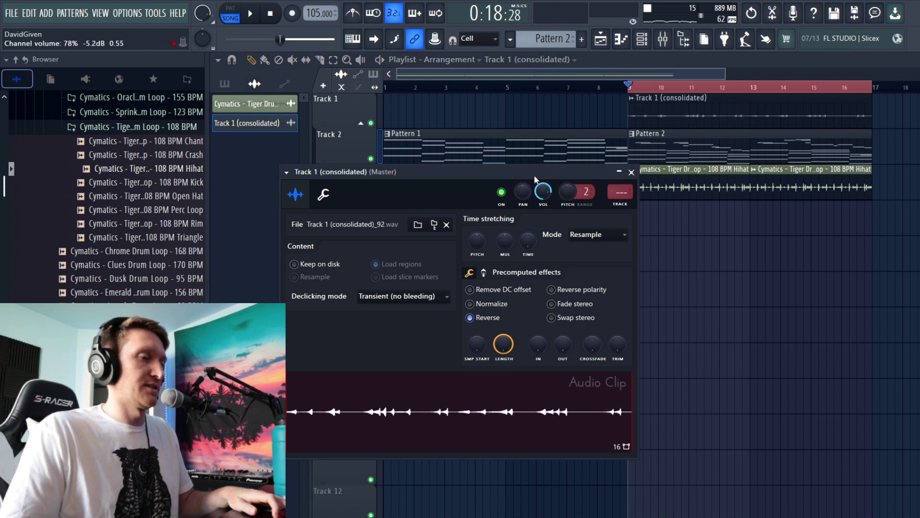
{"action": "left_click", "coordinate": [632, 173]}
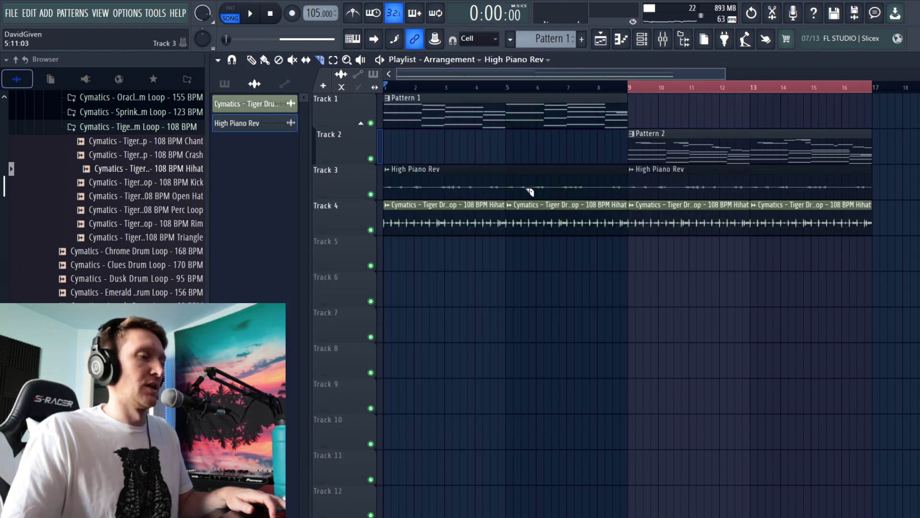
Swap the two four-bar halves of the High Piano Rev clip in bars 1 to 8 and duplicate them over bars 9 to 16.
{"action": "left_click_drag", "start_coordinate": [465, 187], "coordinate": [580, 154]}
{"action": "left_click_drag", "start_coordinate": [571, 187], "coordinate": [456, 192]}
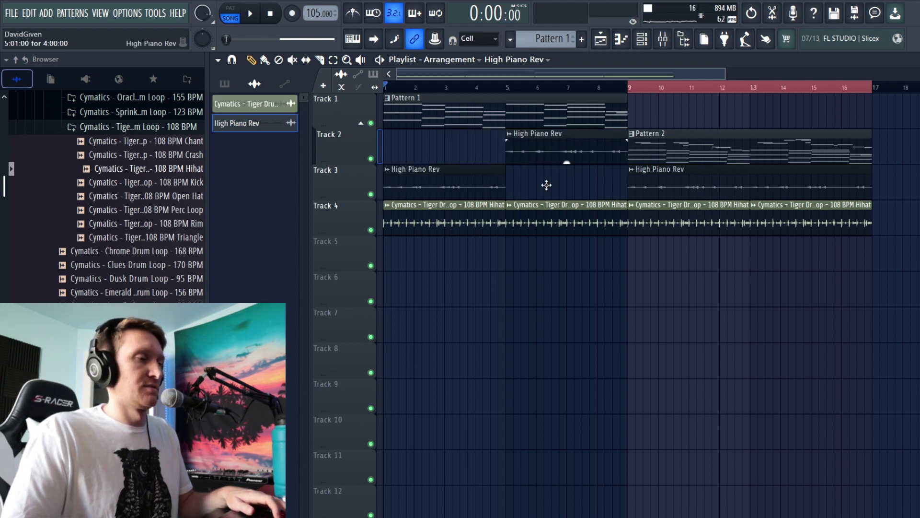
{"action": "left_click_drag", "start_coordinate": [547, 185], "coordinate": [548, 186]}
{"action": "right_click", "coordinate": [645, 181]}
{"action": "left_click_drag", "start_coordinate": [648, 192], "coordinate": [702, 193]}
{"action": "key", "text": "ctrl+d"}
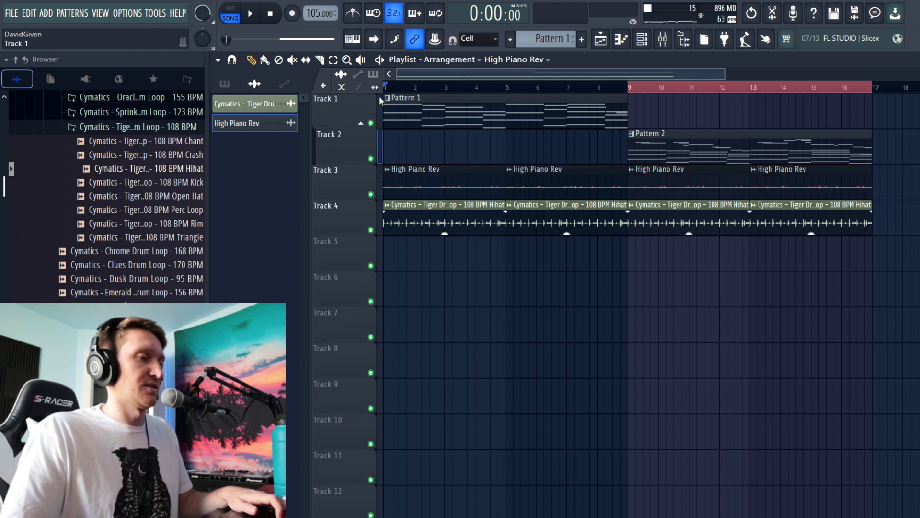
Load Fruity Parametric EQ 2 into the first effect slot of the LABS mixer track.
{"action": "key", "text": "F6"}
{"action": "left_click", "coordinate": [475, 97]}
{"action": "left_click", "coordinate": [477, 109]}
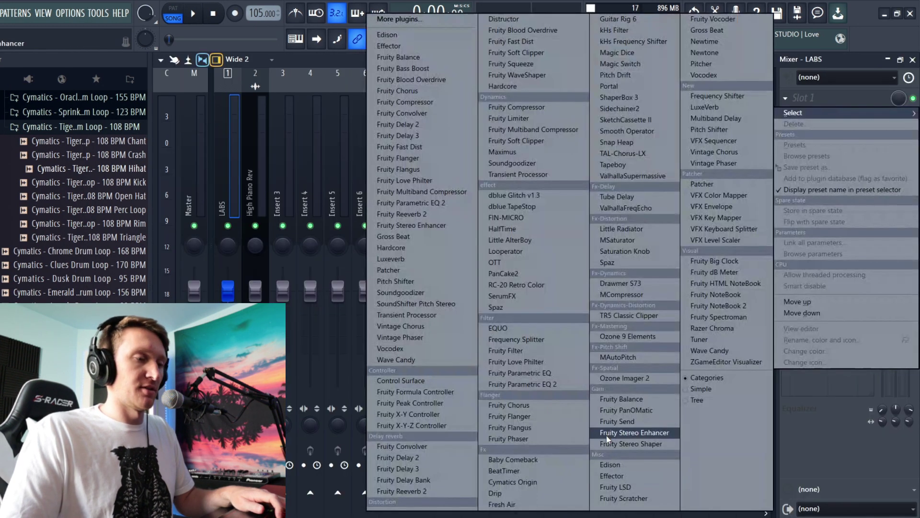
{"action": "left_click", "coordinate": [523, 384]}
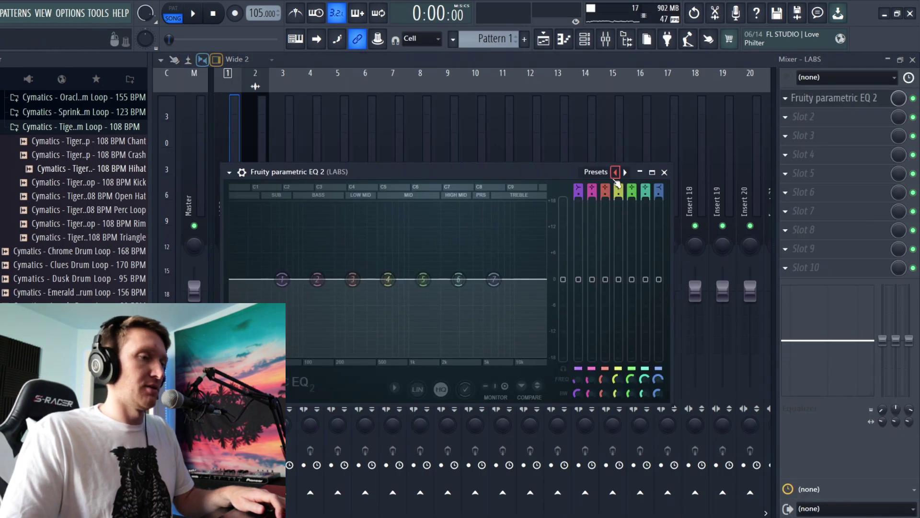
Apply the 20Hz + 18kHz cut preset to the EQ and raise its high-pass to just above 100 Hz during playback.
{"action": "left_click", "coordinate": [616, 172]}
{"action": "left_click", "coordinate": [654, 164]}
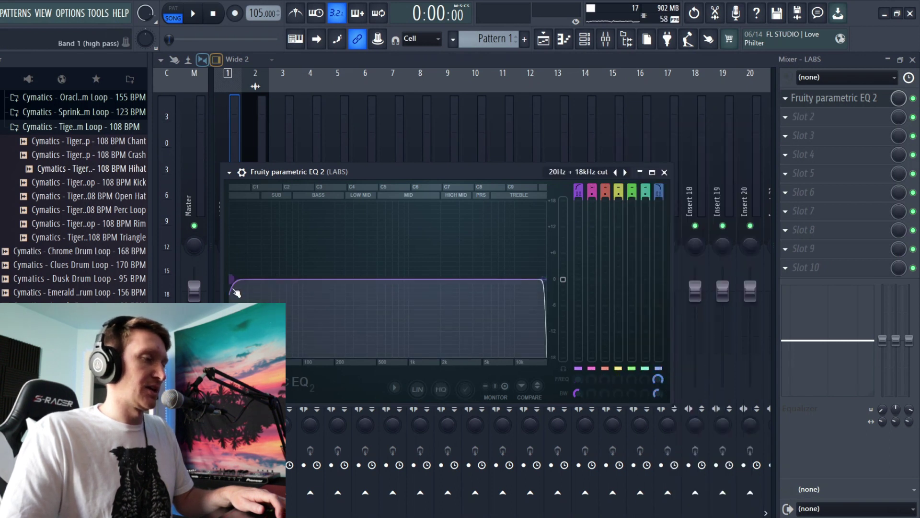
{"action": "left_click_drag", "start_coordinate": [258, 279], "coordinate": [315, 279]}
{"action": "key", "text": "space"}
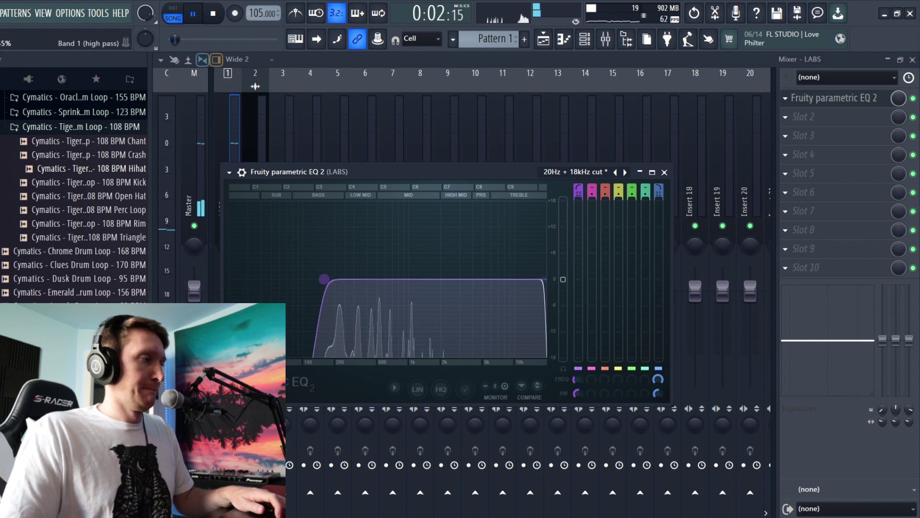
{"action": "left_click_drag", "start_coordinate": [323, 279], "coordinate": [322, 279]}
Create an automation clip for the LABS EQ's mix level and raise its points at bars 1 and 9.
{"action": "right_click", "coordinate": [898, 96]}
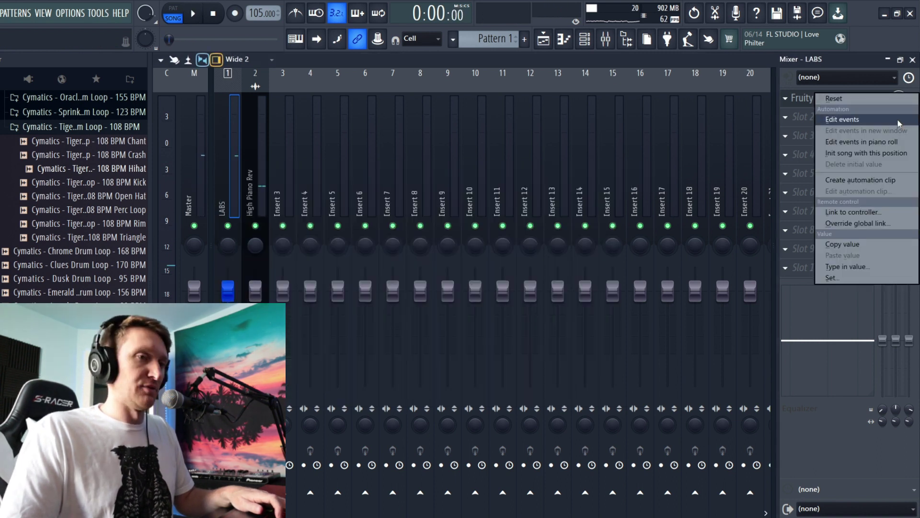
{"action": "left_click", "coordinate": [887, 184]}
{"action": "left_click", "coordinate": [544, 40]}
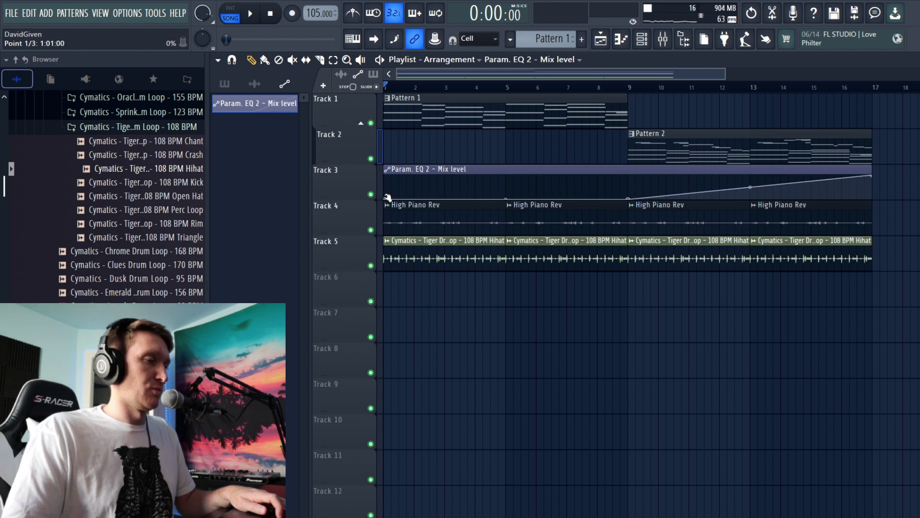
{"action": "left_click_drag", "start_coordinate": [386, 199], "coordinate": [409, 174]}
{"action": "left_click_drag", "start_coordinate": [632, 200], "coordinate": [631, 175]}
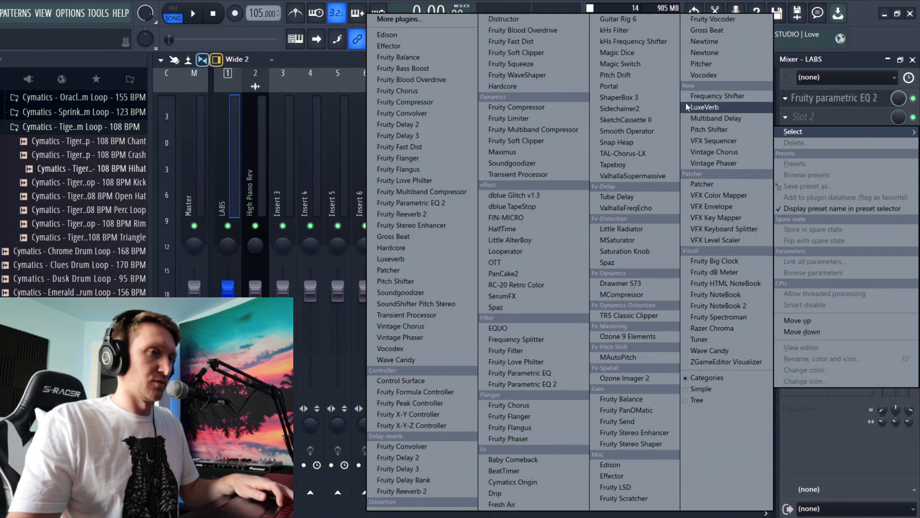
Add RC-20 Retro Color after the EQ on the LABS track, choose the Vinyl 3 preset and play the song.
{"action": "left_click", "coordinate": [580, 285]}
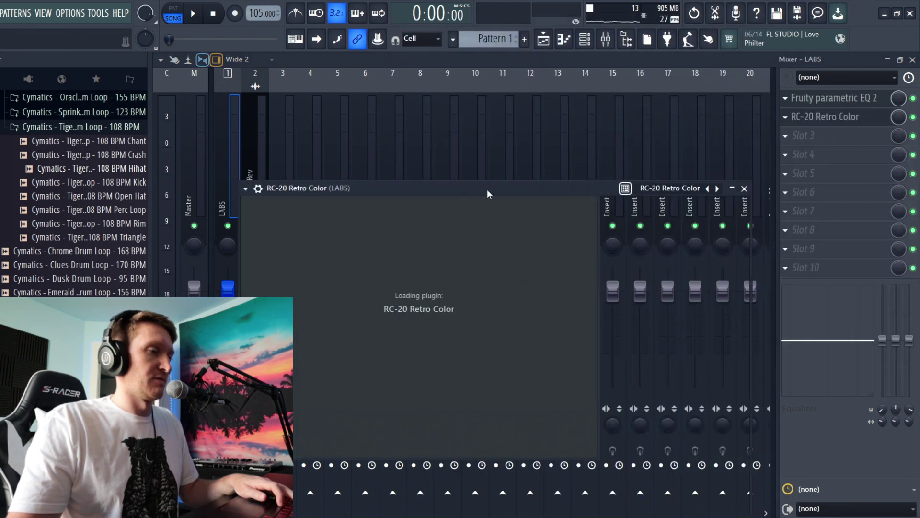
{"action": "left_click_drag", "start_coordinate": [500, 188], "coordinate": [493, 118]}
{"action": "left_click", "coordinate": [481, 168]}
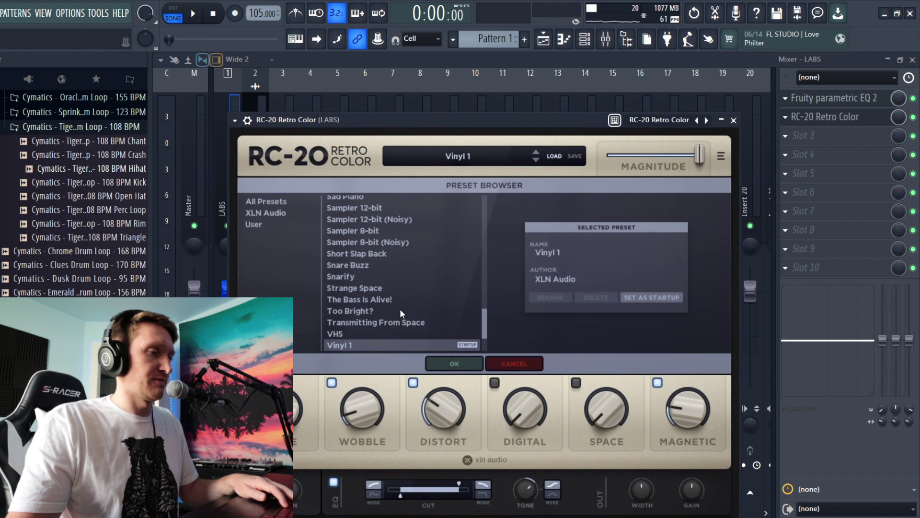
{"action": "scroll", "coordinate": [400, 309], "scroll_direction": "down", "scroll_amount": 2}
{"action": "left_click", "coordinate": [379, 323]}
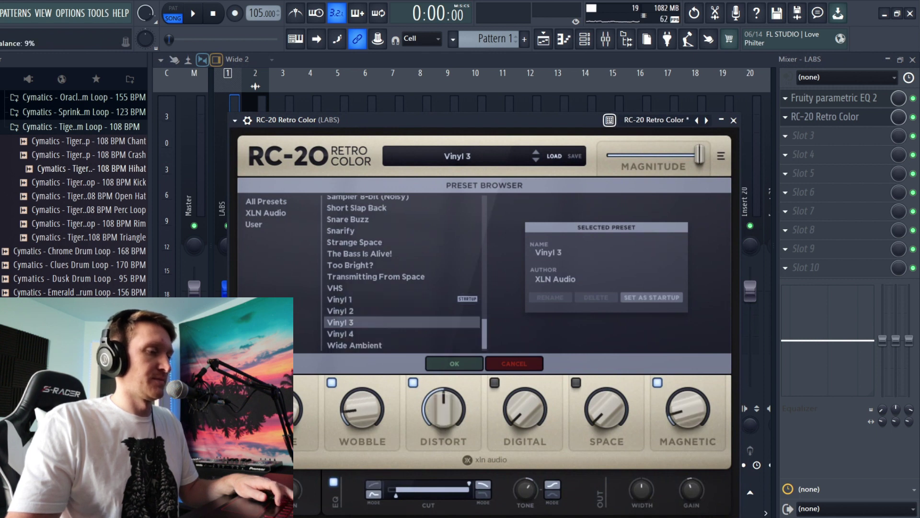
{"action": "left_click", "coordinate": [734, 120]}
{"action": "key", "text": "space"}
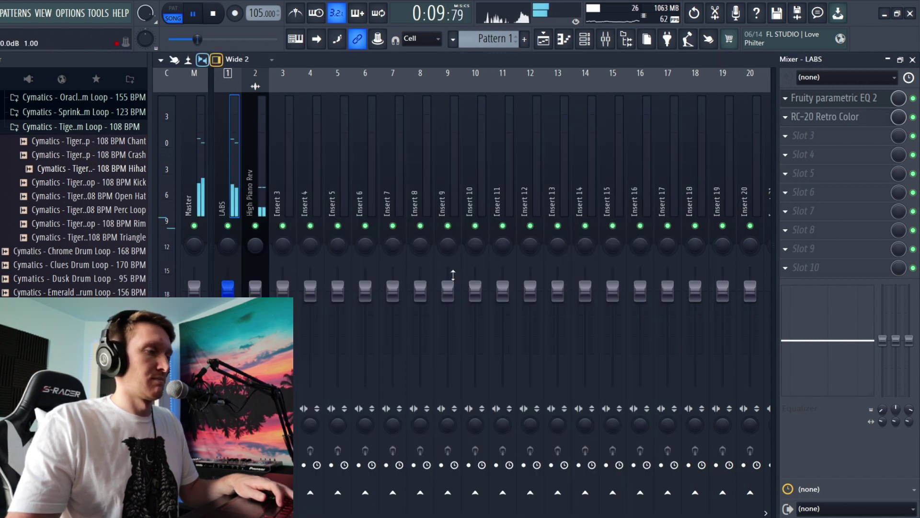
Add Fruity Reeverb 2 in slot 3 with the Cathedral preset, lowering the dry level and raising the wet level.
{"action": "left_click", "coordinate": [893, 153]}
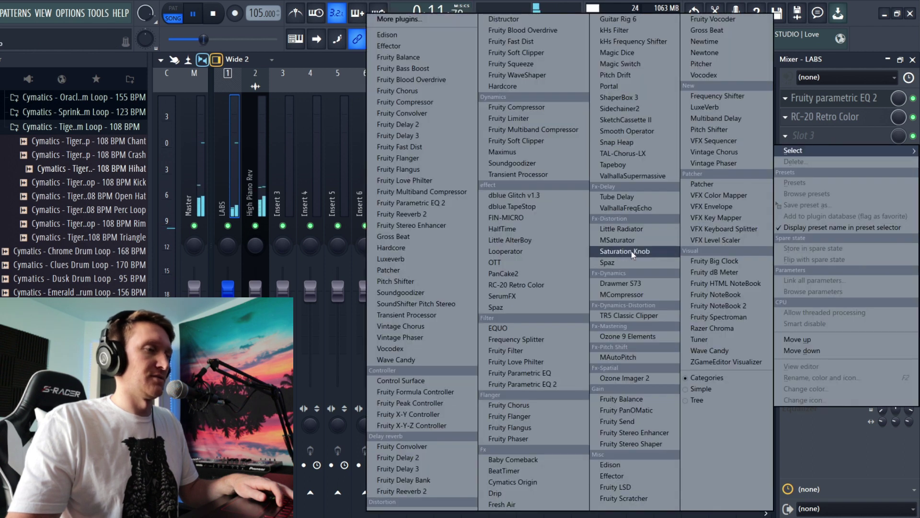
{"action": "left_click", "coordinate": [403, 491]}
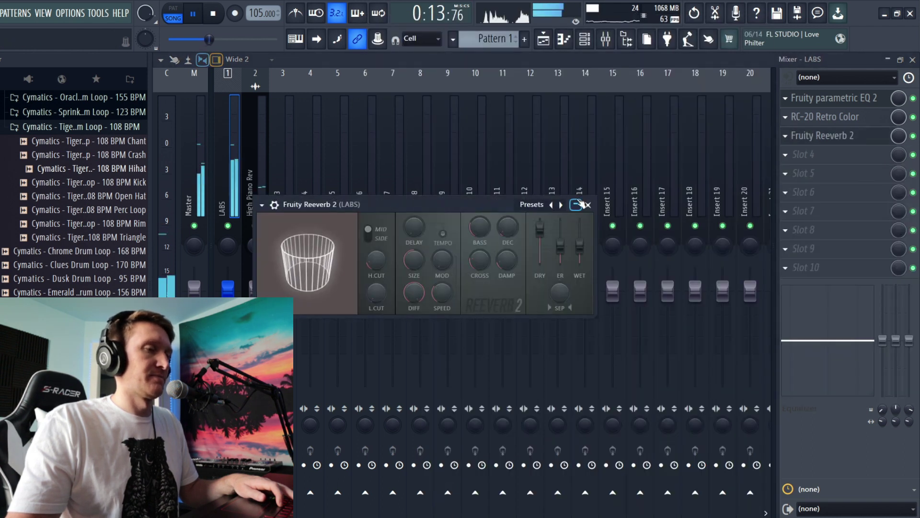
{"action": "left_click", "coordinate": [532, 204]}
{"action": "left_click", "coordinate": [586, 175]}
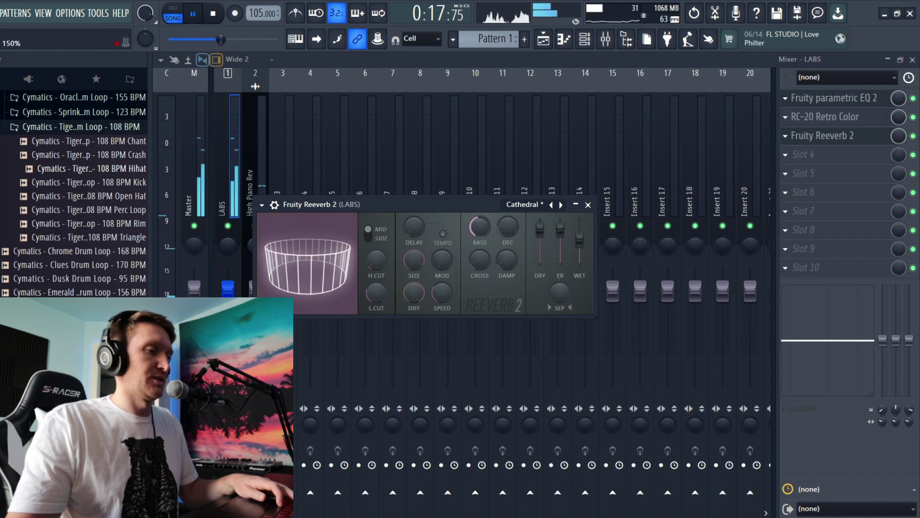
{"action": "left_click_drag", "start_coordinate": [543, 234], "coordinate": [580, 232]}
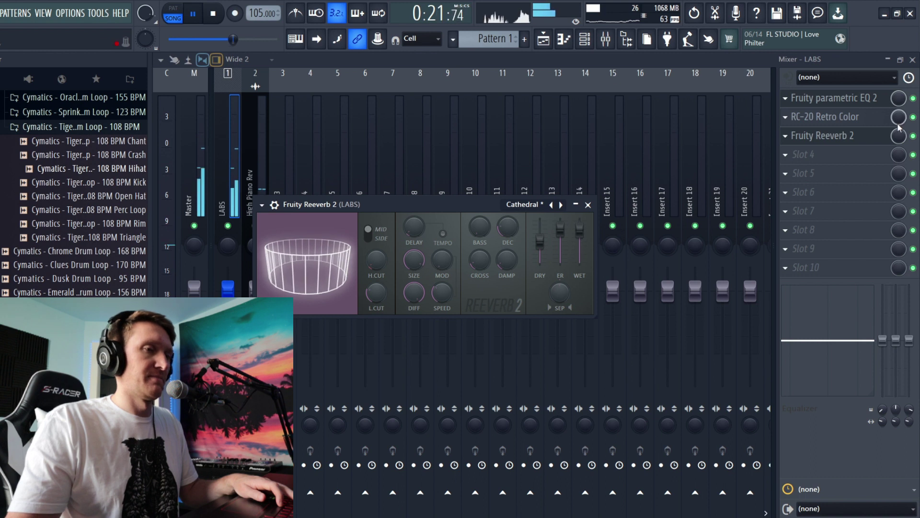
Lower the mix level of Fruity Reeverb 2 on the LABS track.
{"action": "left_click_drag", "start_coordinate": [899, 136], "coordinate": [899, 143]}
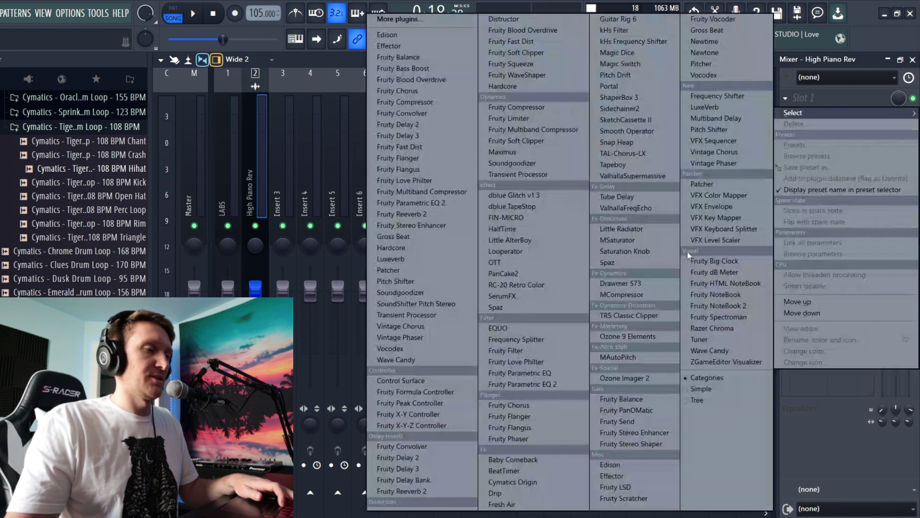
Add Fruity Parametric EQ 2 to the High Piano Rev track, choose a cut preset and raise its high-pass.
{"action": "left_click", "coordinate": [578, 384]}
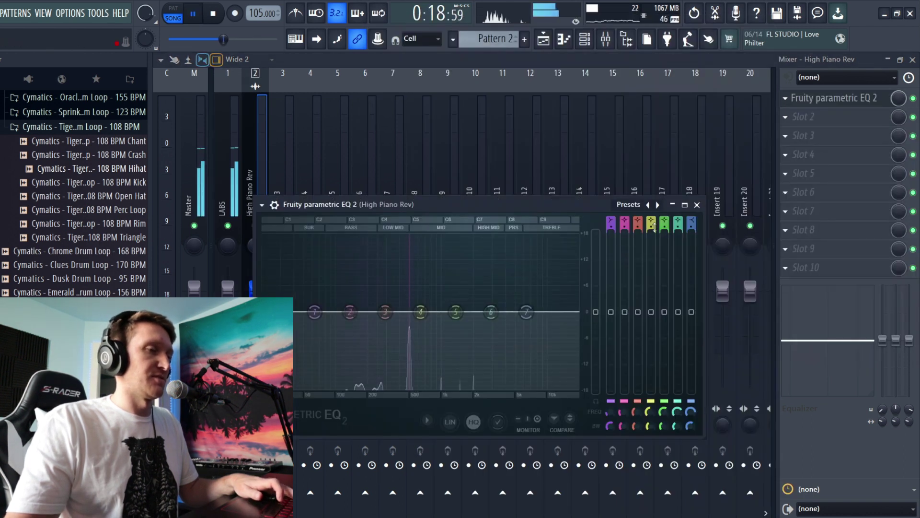
{"action": "right_click", "coordinate": [662, 205]}
{"action": "left_click", "coordinate": [713, 163]}
{"action": "left_click_drag", "start_coordinate": [266, 312], "coordinate": [358, 311]}
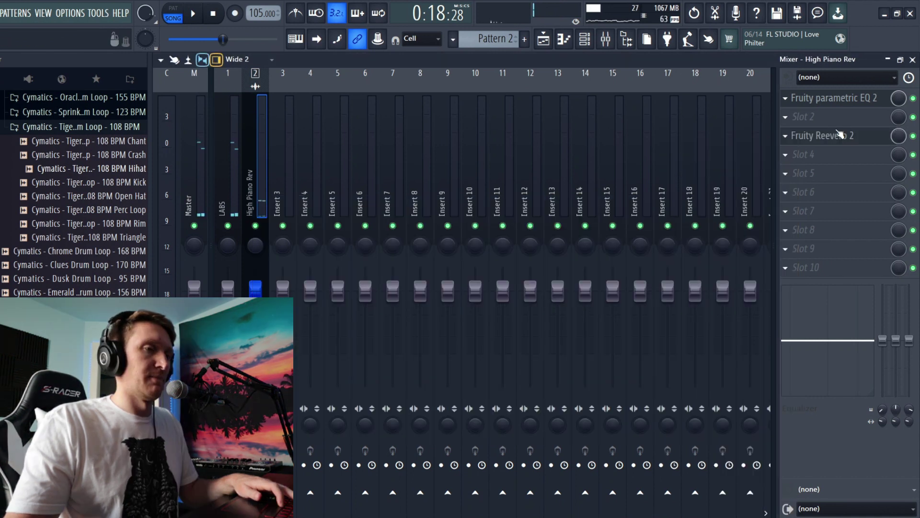
Add PanCake2 between the EQ and the reverb on the High Piano Rev track and choose a preset for it.
{"action": "left_click", "coordinate": [830, 120]}
{"action": "left_click", "coordinate": [542, 278]}
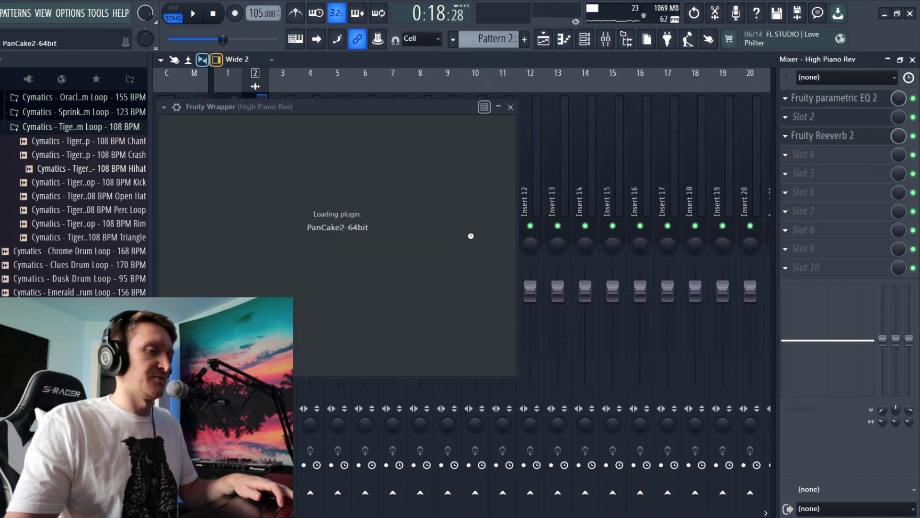
{"action": "right_click", "coordinate": [394, 107]}
{"action": "left_click", "coordinate": [432, 154]}
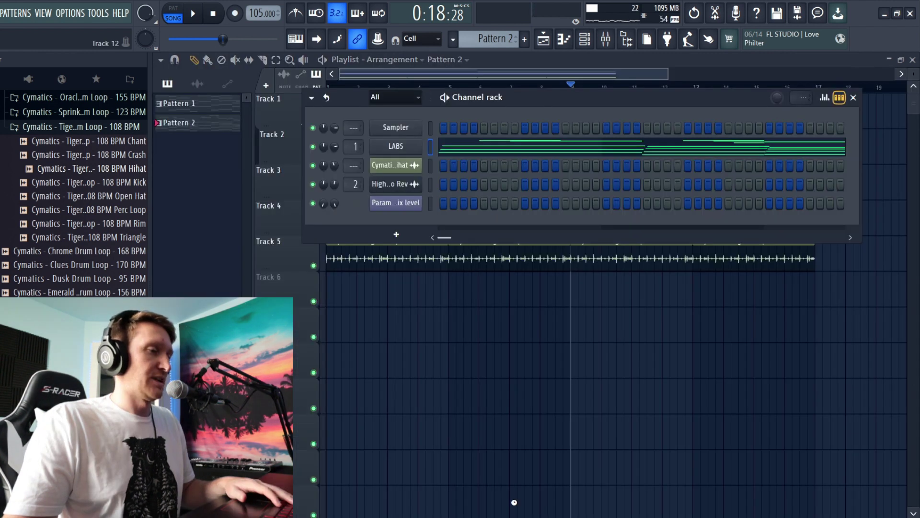
Add an Analog Lab V instrument channel, enlarge its window and browse the pad presets of the Eternal bank.
{"action": "left_click", "coordinate": [417, 238]}
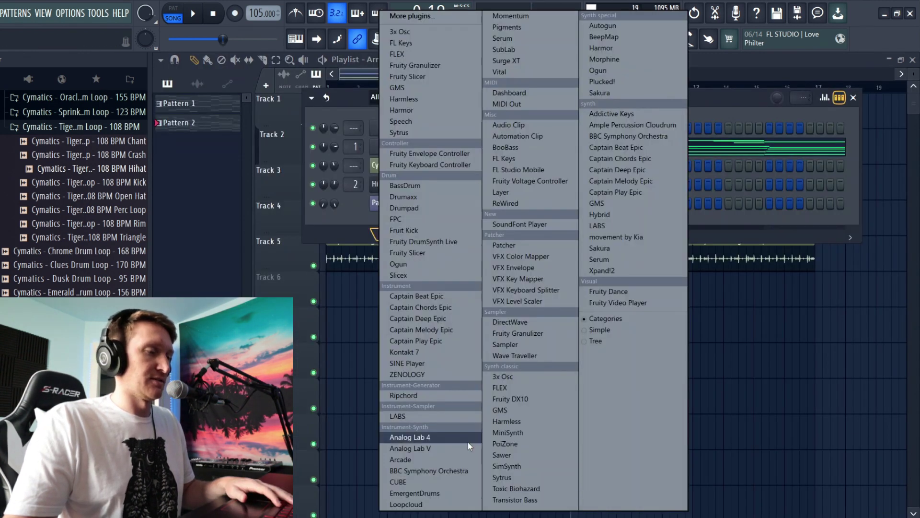
{"action": "left_click", "coordinate": [422, 435]}
{"action": "left_click_drag", "start_coordinate": [473, 311], "coordinate": [484, 101]}
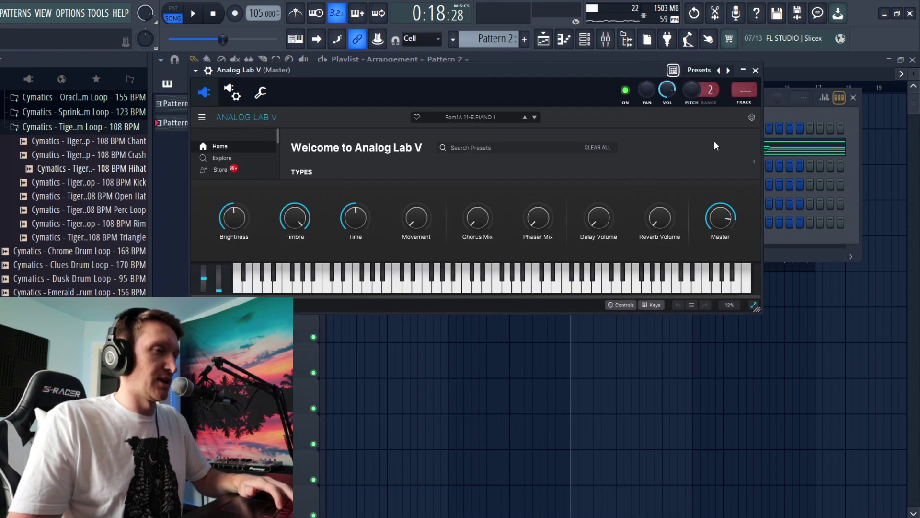
{"action": "left_click", "coordinate": [754, 306]}
{"action": "scroll", "coordinate": [721, 280], "scroll_direction": "down", "scroll_amount": 5}
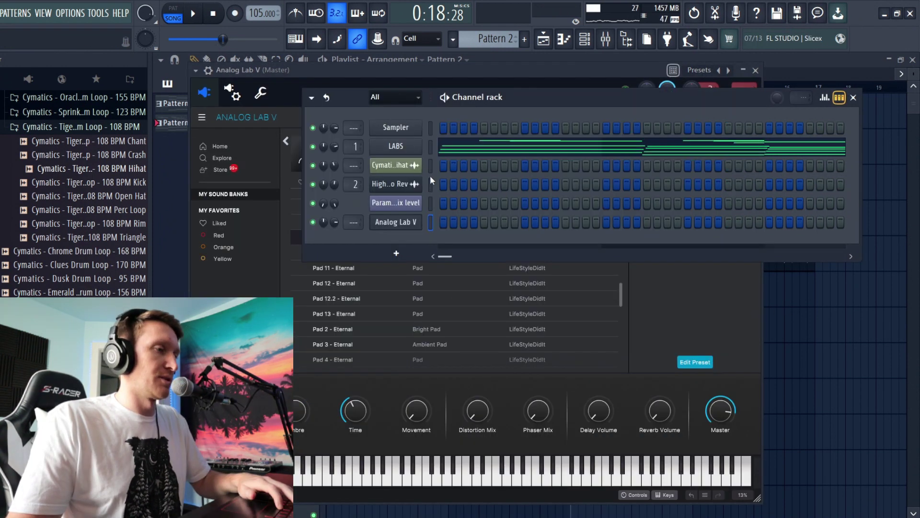
Copy the LABS chord notes from Pattern 1 into the Analog Lab V channel and close the instrument's window.
{"action": "right_click", "coordinate": [411, 150]}
{"action": "left_click", "coordinate": [421, 116]}
{"action": "key", "text": "KP_Subtract"}
{"action": "right_click", "coordinate": [415, 148]}
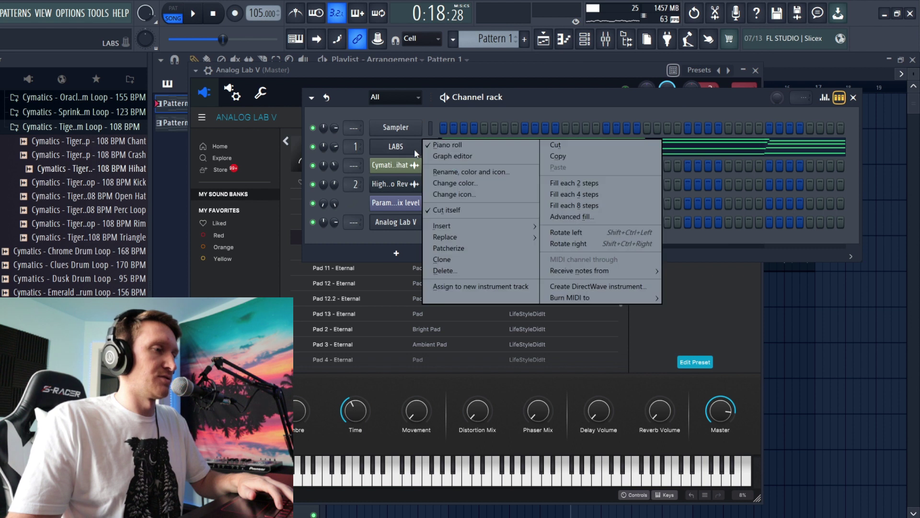
{"action": "left_click", "coordinate": [558, 156]}
{"action": "right_click", "coordinate": [405, 222]}
{"action": "left_click", "coordinate": [561, 242]}
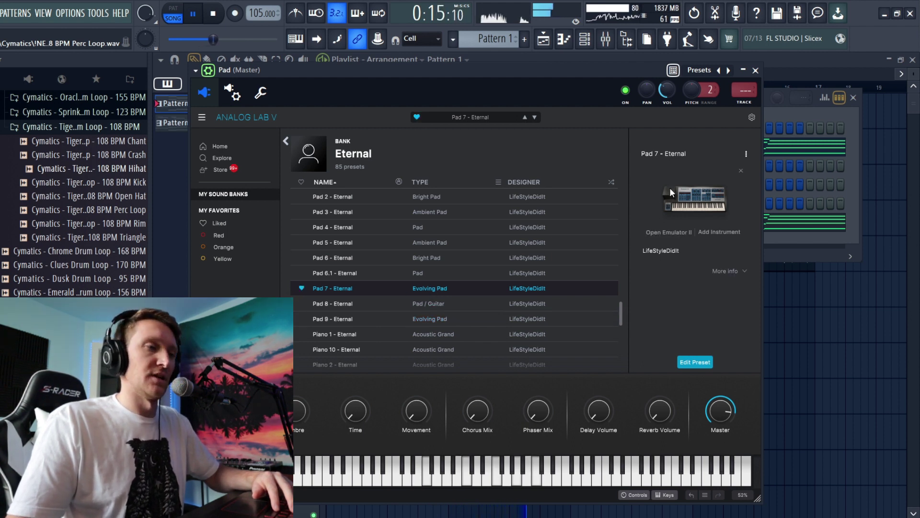
{"action": "left_click", "coordinate": [759, 73]}
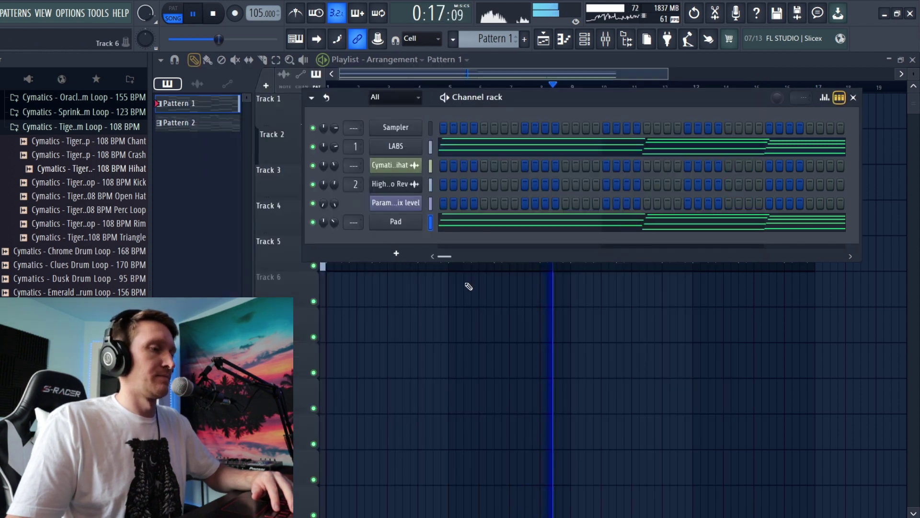
Apply the 20Hz + 18kHz cut preset to the Pad track's EQ, raise its high-pass and soften the slope during playback.
{"action": "right_click", "coordinate": [727, 324]}
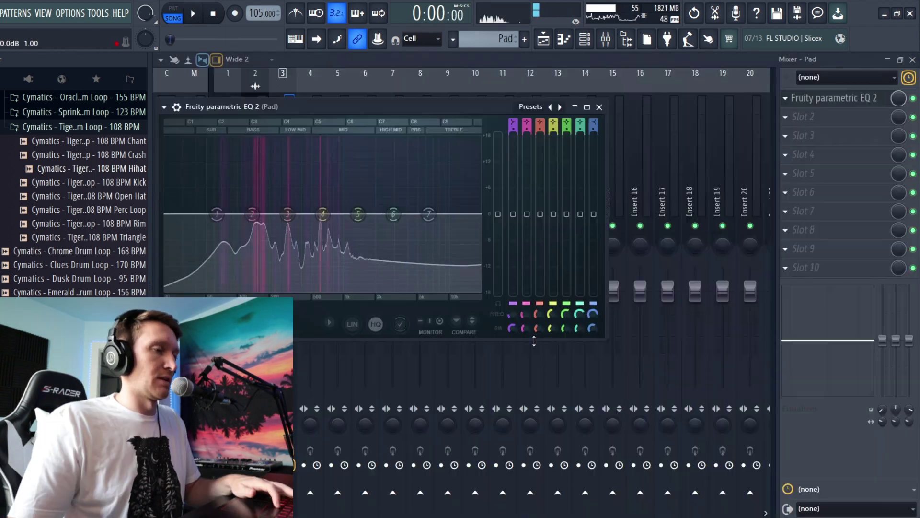
{"action": "left_click", "coordinate": [554, 108]}
{"action": "left_click", "coordinate": [613, 144]}
{"action": "left_click_drag", "start_coordinate": [181, 218], "coordinate": [260, 215]}
{"action": "key", "text": "space"}
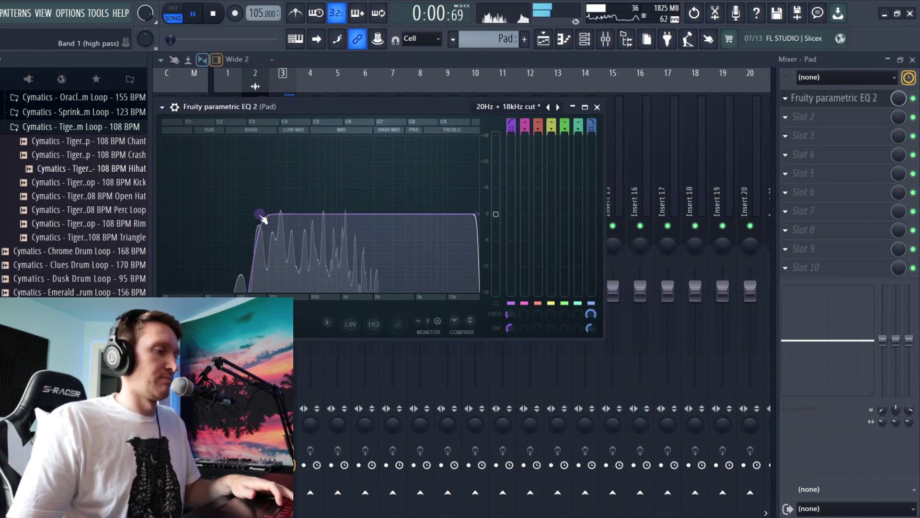
{"action": "scroll", "coordinate": [262, 218], "scroll_direction": "up", "scroll_amount": 3}
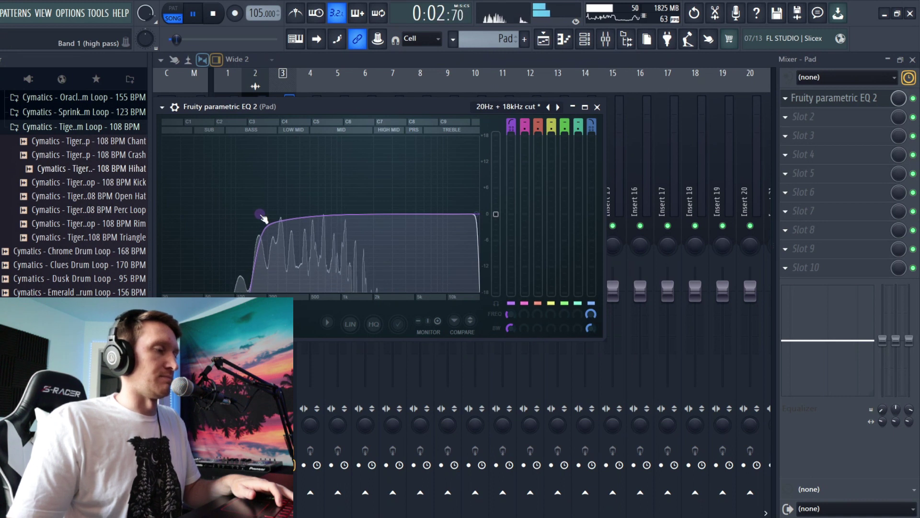
{"action": "scroll", "coordinate": [263, 219], "scroll_direction": "up", "scroll_amount": 3}
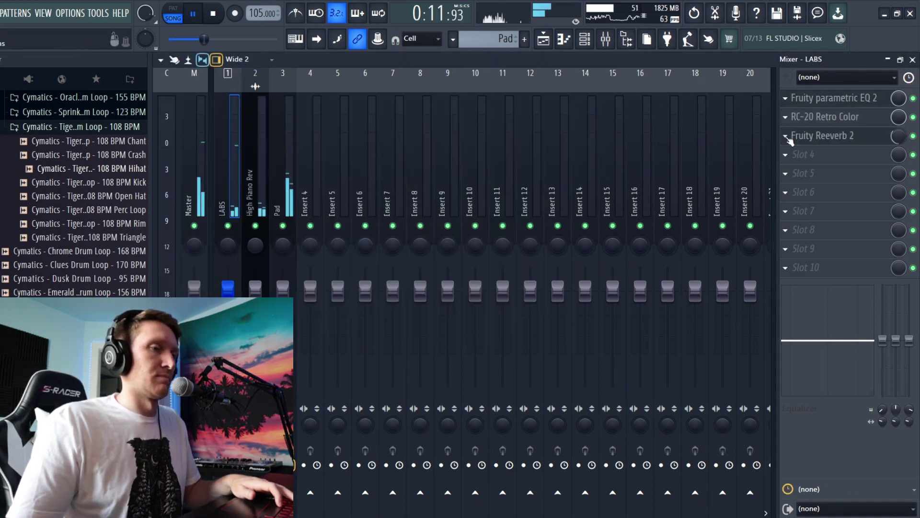
Copy the LABS track's Fruity Reeverb 2 with its settings onto the Pad track.
{"action": "left_click", "coordinate": [787, 138]}
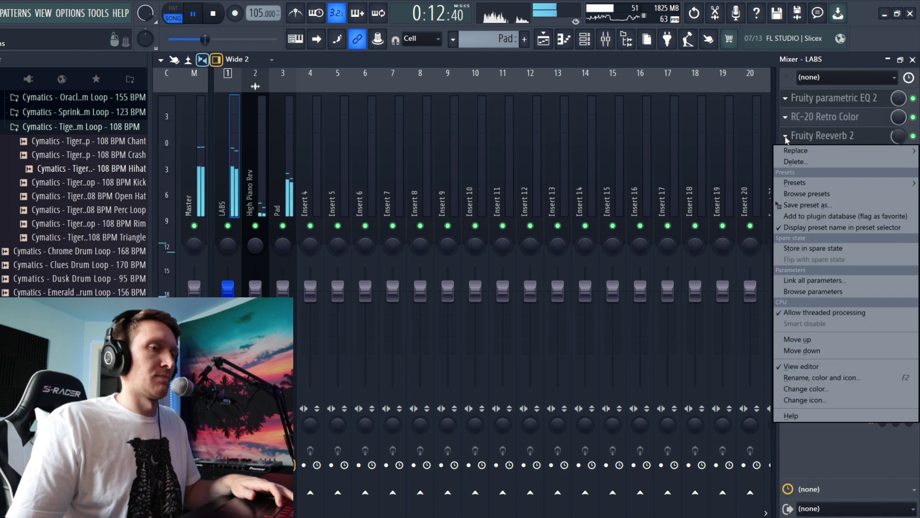
{"action": "left_click_drag", "start_coordinate": [810, 205], "coordinate": [289, 198]}
{"action": "key", "text": "Escape"}
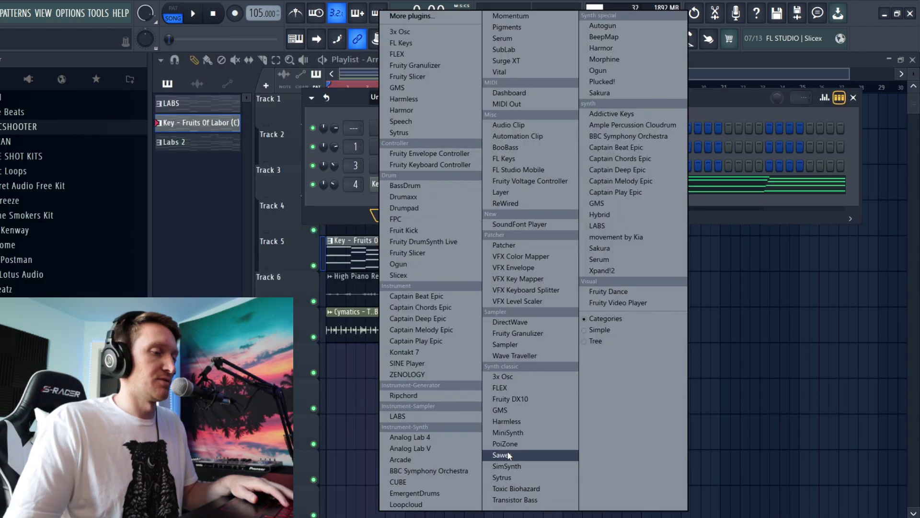
Add an Arcade instrument channel.
{"action": "left_click", "coordinate": [456, 459]}
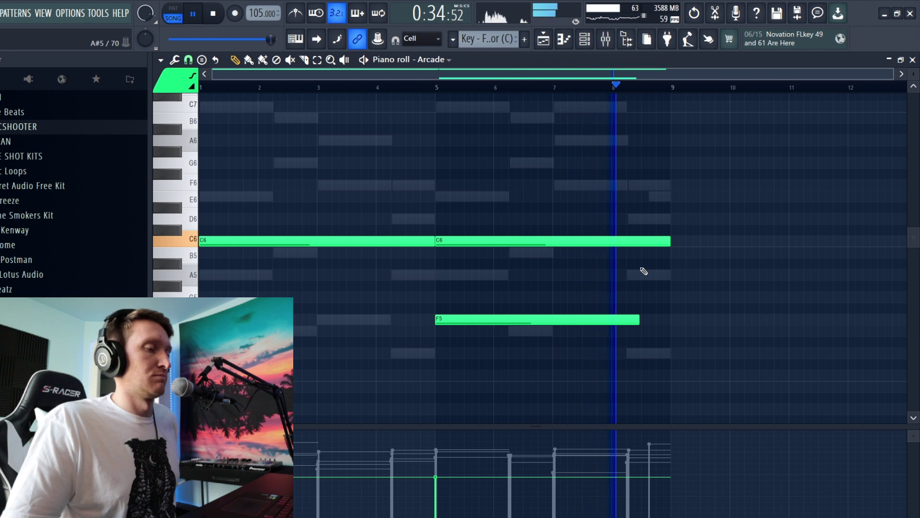
Stop playback, try an E5 note in bar 6 of the Arcade part, and delete it together with the F5 note at bar 5.
{"action": "key", "text": "space"}
{"action": "left_click", "coordinate": [517, 331]}
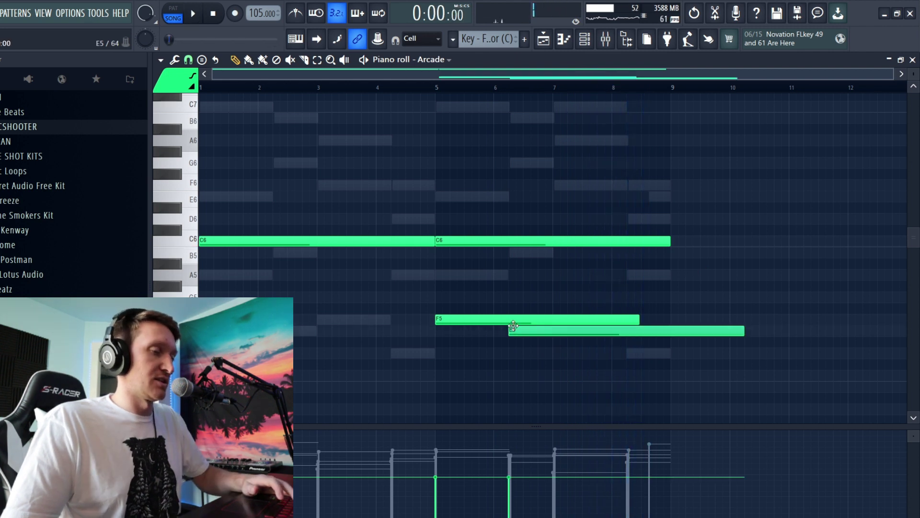
{"action": "right_click", "coordinate": [533, 322]}
{"action": "right_click", "coordinate": [544, 332]}
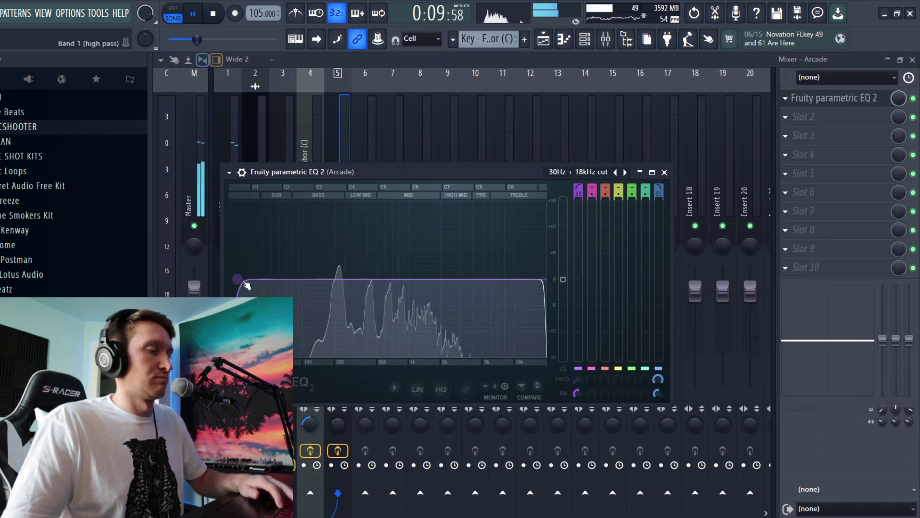
Raise the high-pass of the Arcade track's EQ and soften its slope.
{"action": "left_click_drag", "start_coordinate": [242, 282], "coordinate": [341, 279]}
{"action": "scroll", "coordinate": [346, 280], "scroll_direction": "up", "scroll_amount": 2}
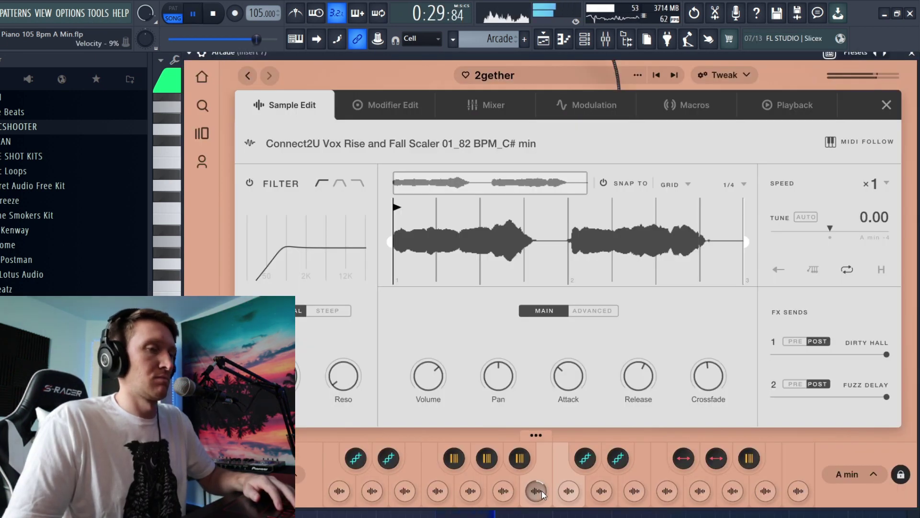
Close the Arcade instrument and open the Arcade channel's notes in the piano roll.
{"action": "left_click", "coordinate": [913, 55]}
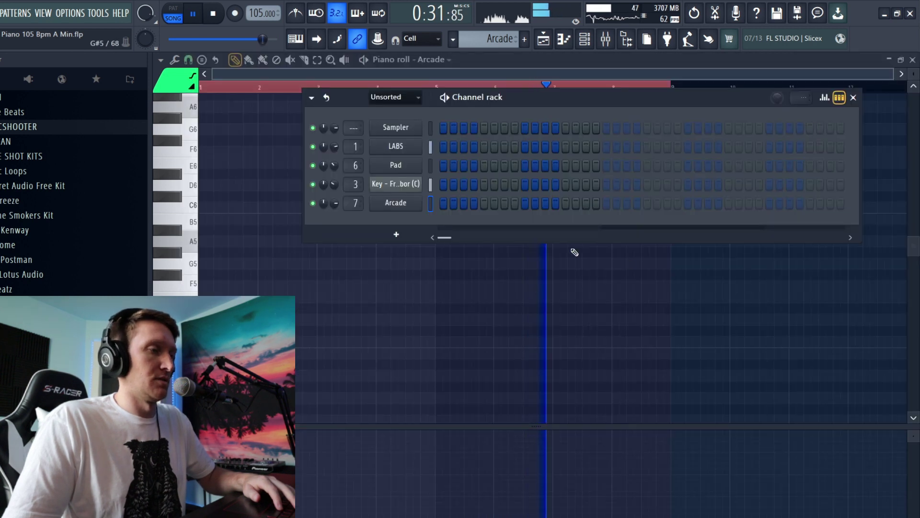
{"action": "right_click", "coordinate": [412, 206]}
{"action": "left_click", "coordinate": [451, 200]}
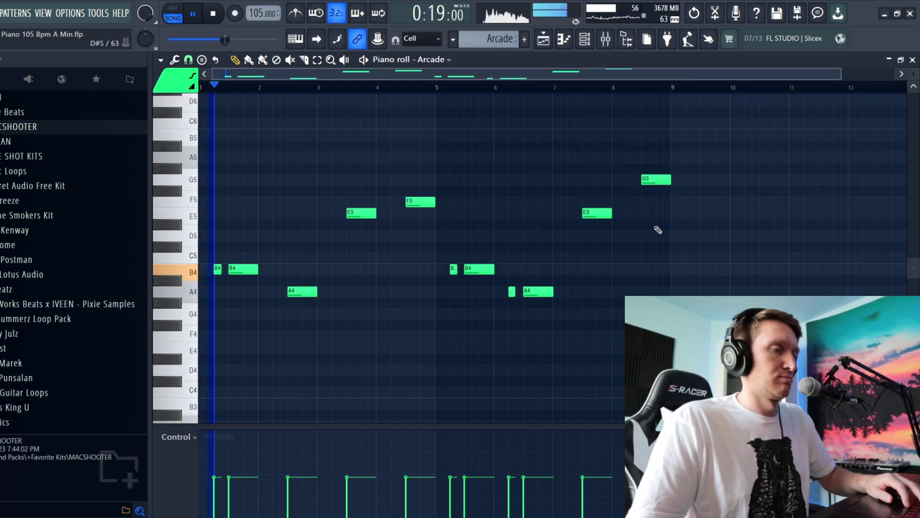
{"action": "scroll", "coordinate": [658, 230], "scroll_direction": "up", "scroll_amount": 1}
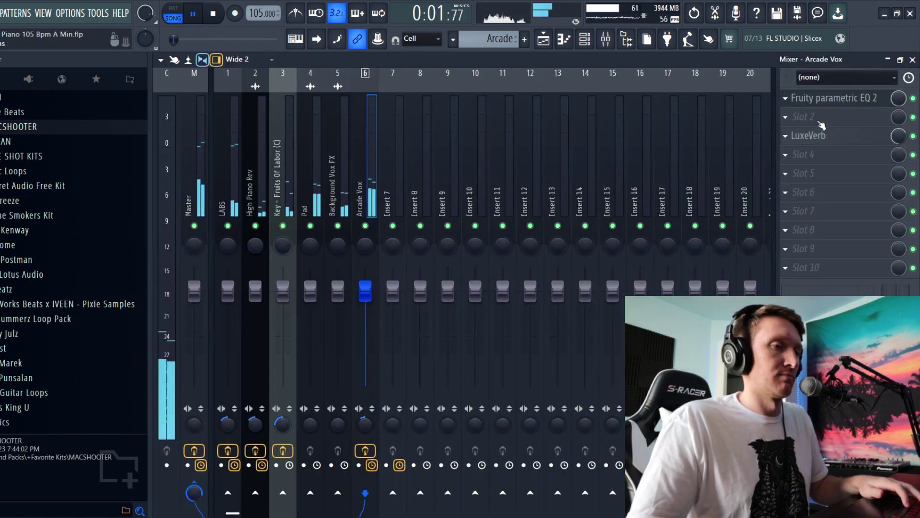
Add Little AlterBoy in slot 2 of the Arcade Vox track, set its pitch to 12.0 and adjust the formant.
{"action": "left_click", "coordinate": [821, 123]}
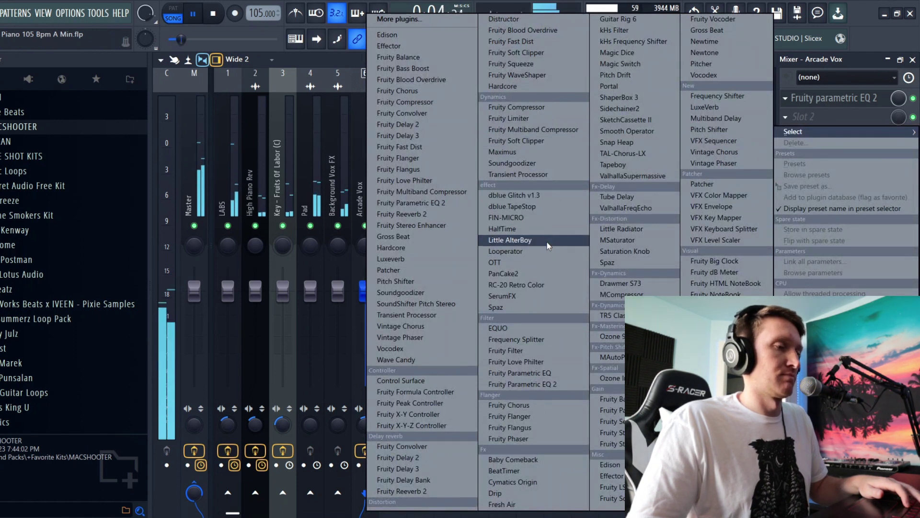
{"action": "left_click", "coordinate": [508, 240]}
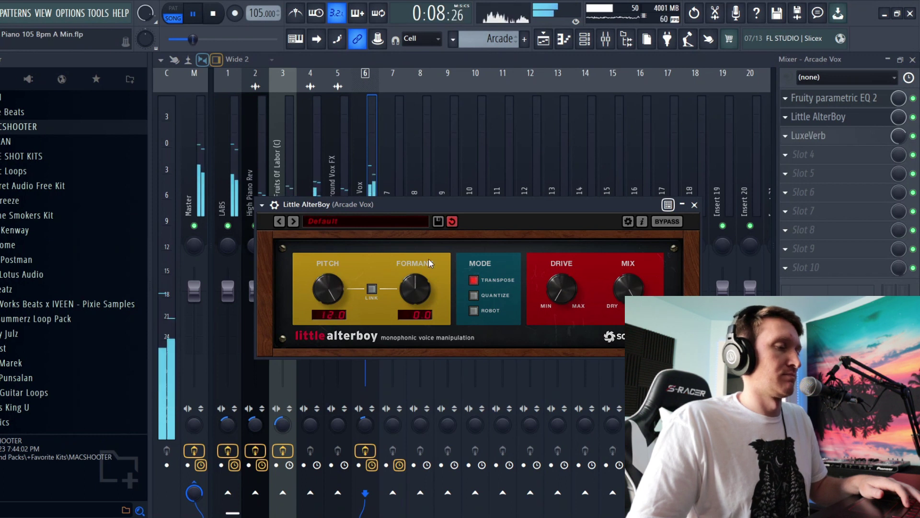
{"action": "left_click_drag", "start_coordinate": [424, 268], "coordinate": [427, 279]}
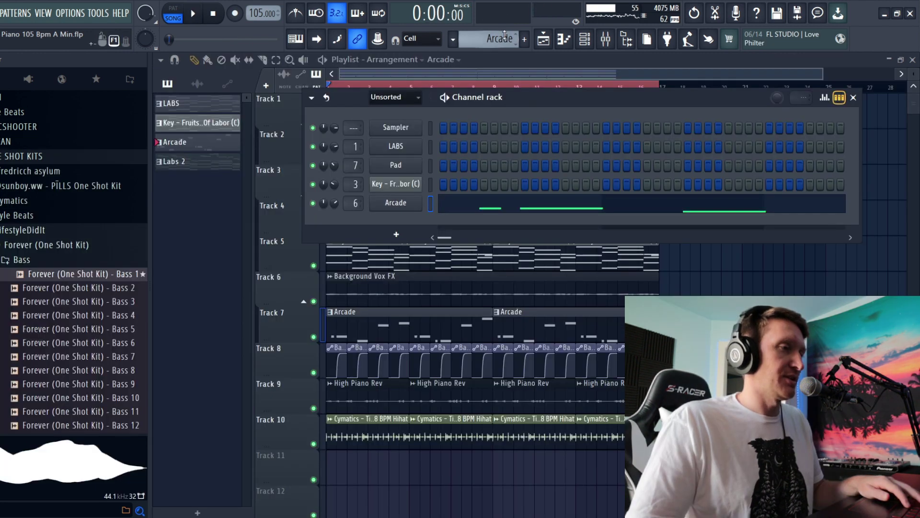
Copy the lowest note of each LABS chord from the Labs 2 pattern into Pattern 5 for the Forever Bass 1 channel.
{"action": "scroll", "coordinate": [505, 37], "scroll_direction": "down", "scroll_amount": 2}
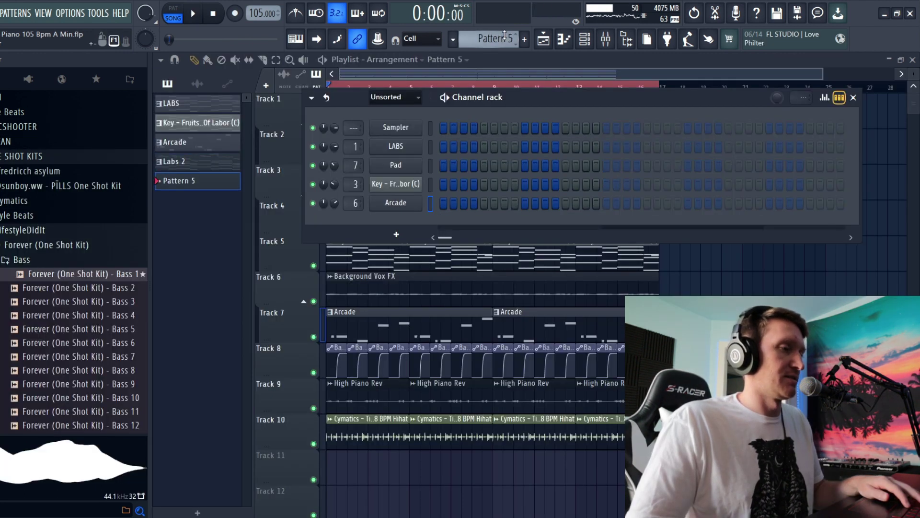
{"action": "scroll", "coordinate": [505, 36], "scroll_direction": "up", "scroll_amount": 1}
{"action": "left_click", "coordinate": [503, 146]}
{"action": "scroll", "coordinate": [434, 208], "scroll_direction": "down", "scroll_amount": 3}
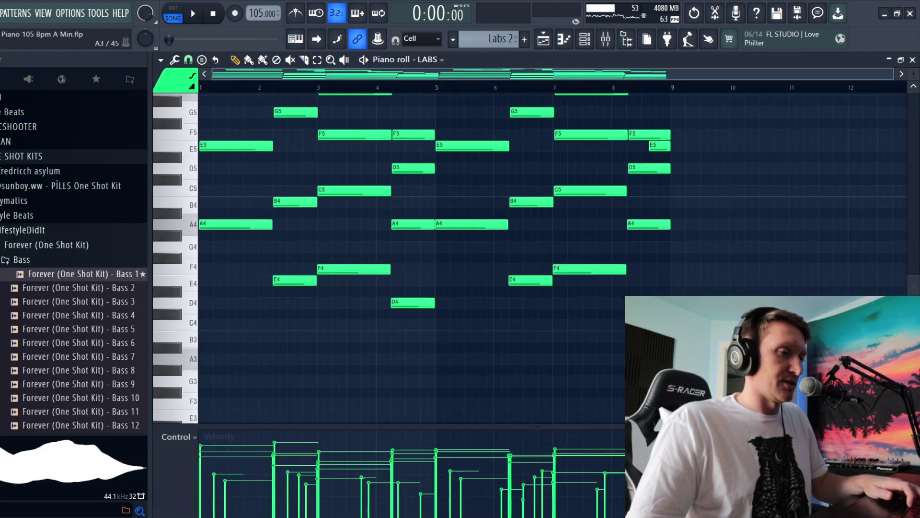
{"action": "left_click_drag", "start_coordinate": [690, 263], "coordinate": [328, 266]}
{"action": "left_click", "coordinate": [242, 225], "text": "ctrl+shift"}
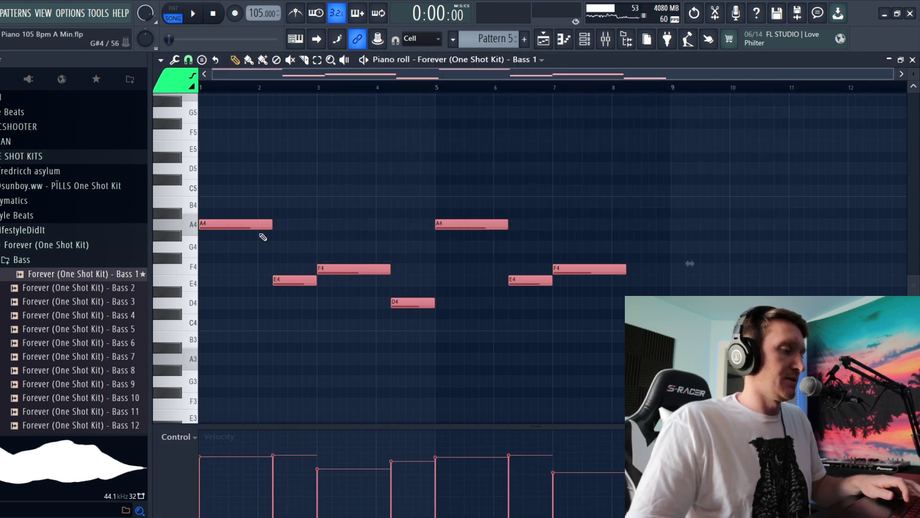
Play the bass line briefly, then transpose all its notes up one octave.
{"action": "key", "text": "space"}
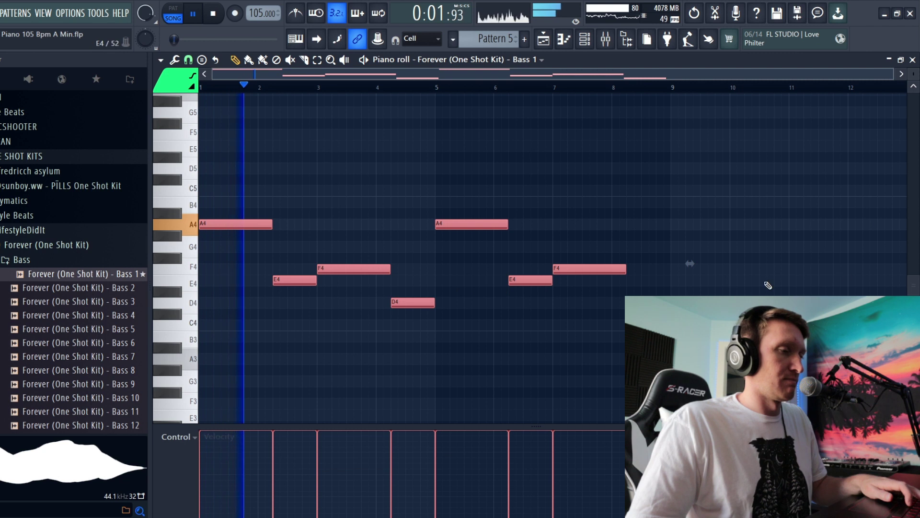
{"action": "left_click", "coordinate": [769, 286], "text": "ctrl"}
{"action": "key", "text": "space"}
{"action": "left_click_drag", "start_coordinate": [299, 254], "coordinate": [742, 338]}
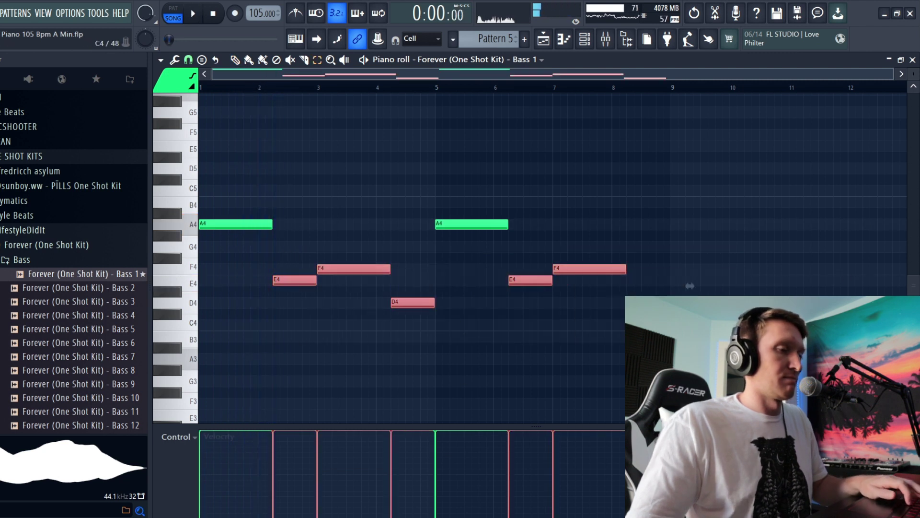
{"action": "key", "text": "ctrl+Up"}
{"action": "left_click", "coordinate": [585, 308], "text": "ctrl"}
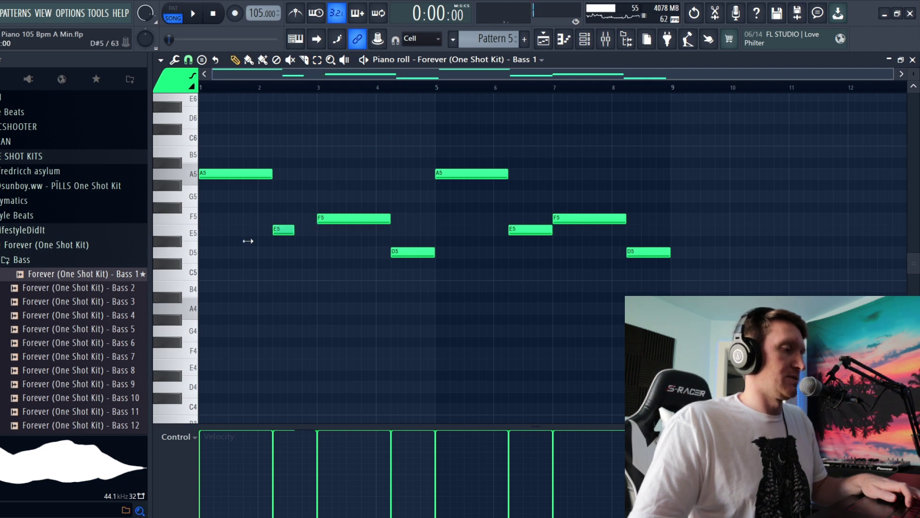
Turn the short E5 bass note in bar 2 into a slide note and delete the F5 note at bar 3.
{"action": "double_click", "coordinate": [275, 231]}
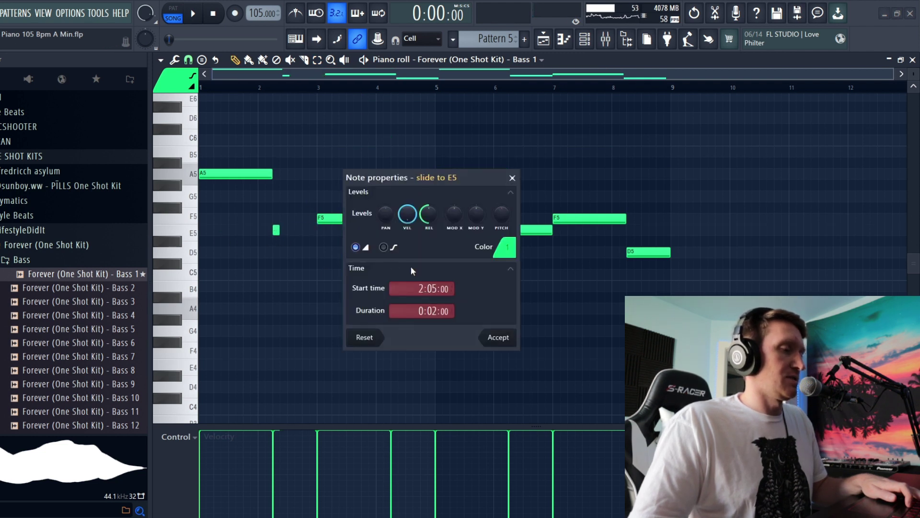
{"action": "left_click", "coordinate": [498, 338]}
{"action": "right_click", "coordinate": [331, 219]}
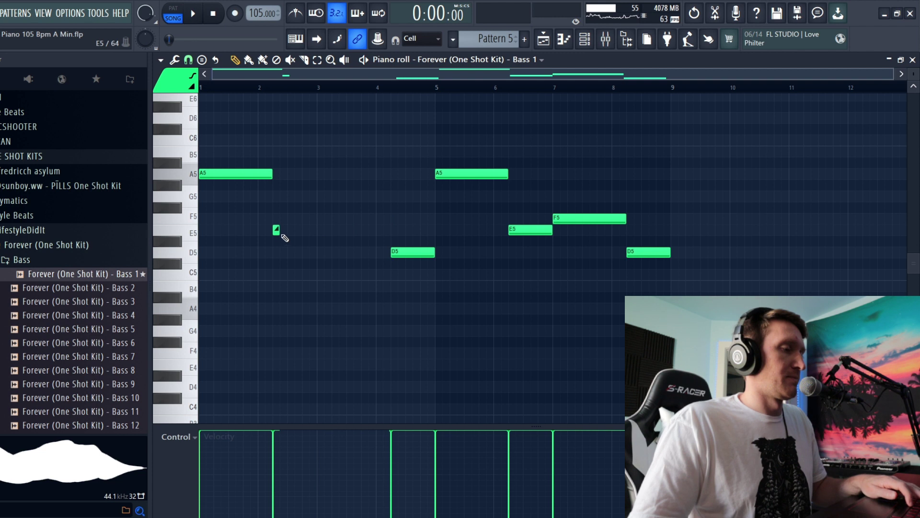
Add an F5 slide note at bar 3, replace the long D5 in bar 4 with a slide note, and shorten all three slides to slivers.
{"action": "left_click", "coordinate": [311, 217]}
{"action": "right_click", "coordinate": [401, 253]}
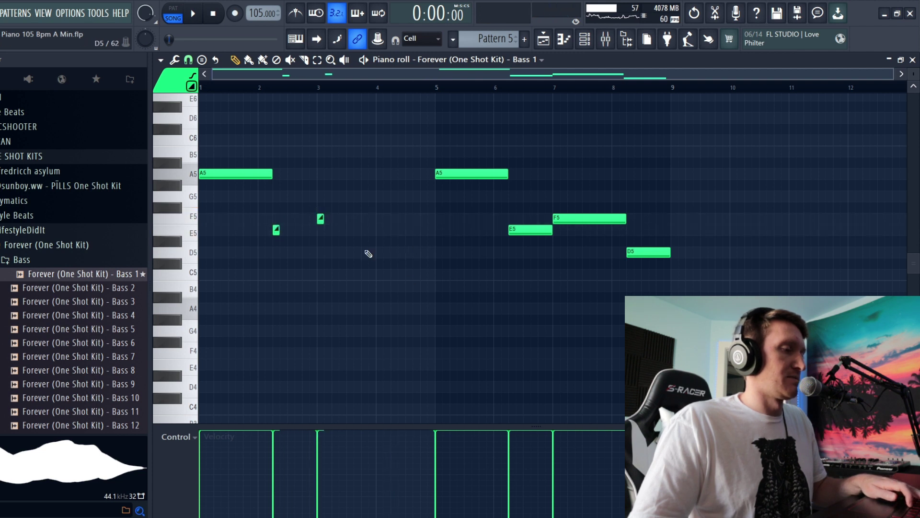
{"action": "left_click_drag", "start_coordinate": [349, 219], "coordinate": [278, 202]}
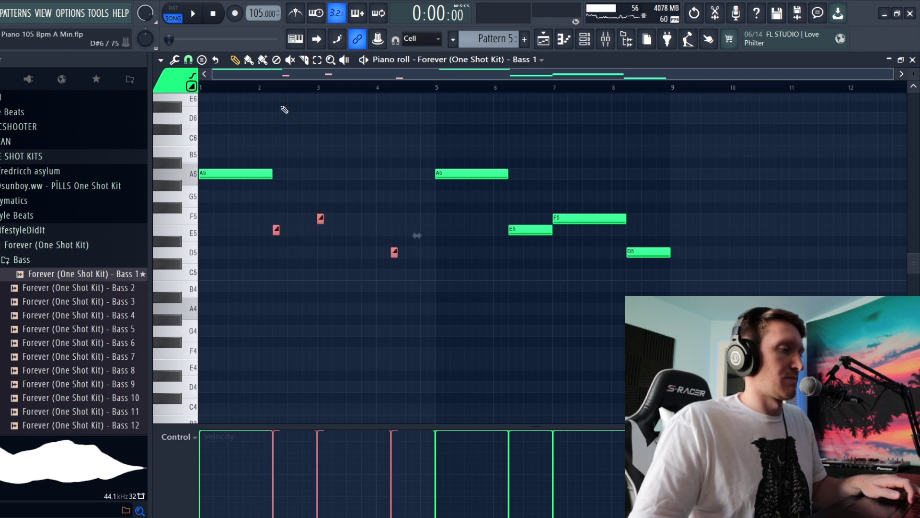
{"action": "scroll", "coordinate": [277, 86], "scroll_direction": "up", "scroll_amount": 3}
{"action": "scroll", "coordinate": [276, 86], "scroll_direction": "up", "scroll_amount": 2}
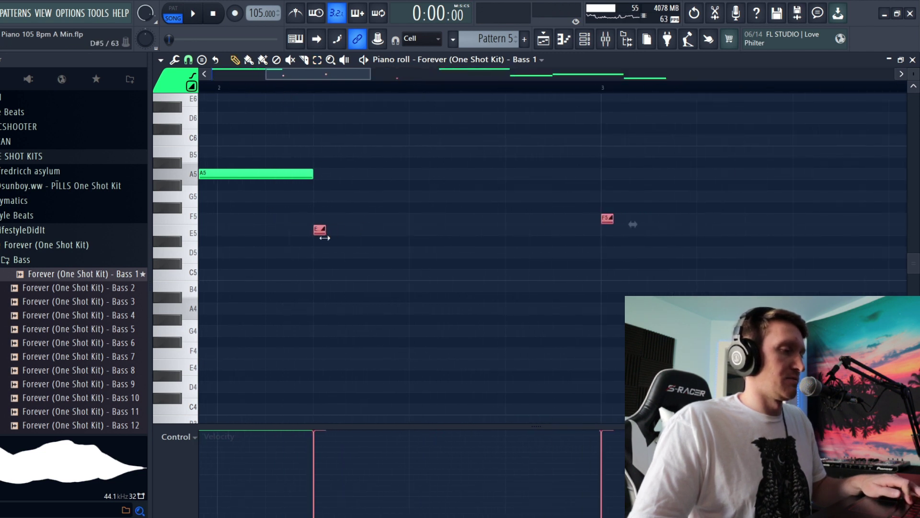
{"action": "scroll", "coordinate": [345, 88], "scroll_direction": "down", "scroll_amount": 5}
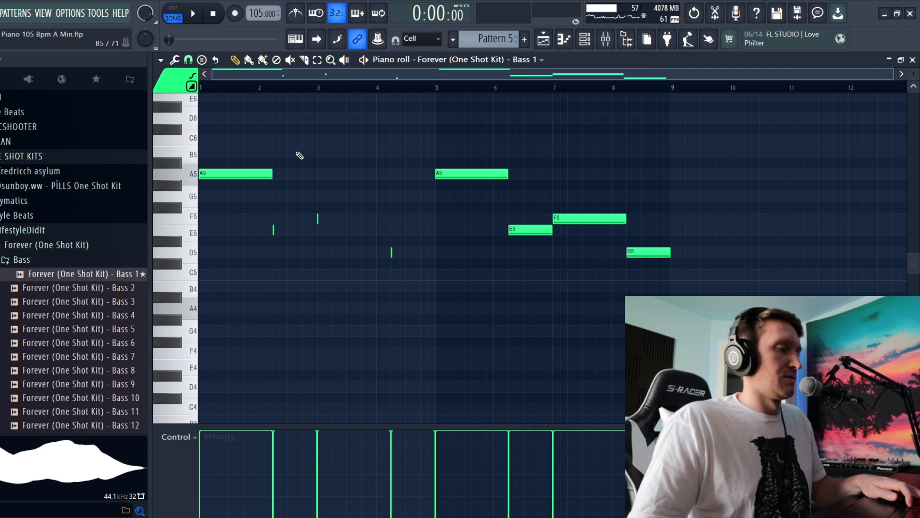
Extend the first A5 bass note to bar 5 and delete all the notes from bar 5 onward.
{"action": "left_click_drag", "start_coordinate": [269, 175], "coordinate": [408, 185]}
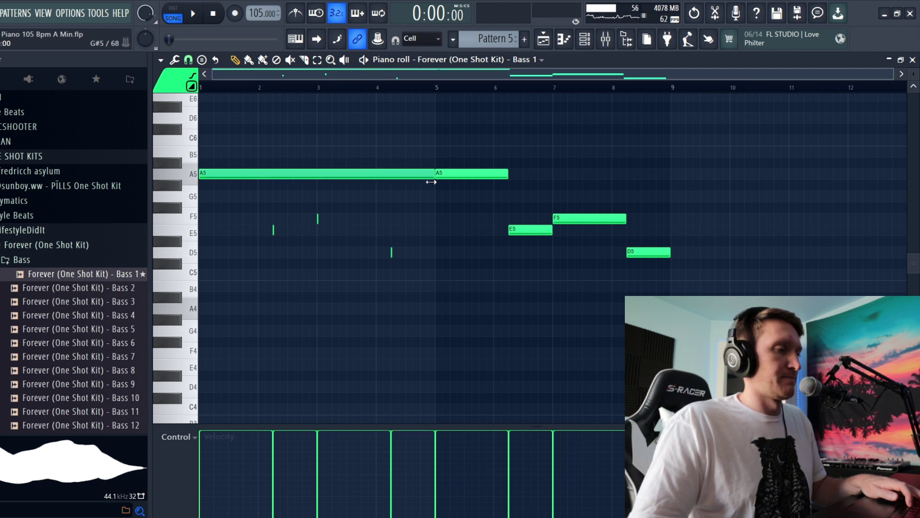
{"action": "right_click", "coordinate": [474, 176]}
{"action": "key", "text": "space"}
{"action": "right_click", "coordinate": [523, 231]}
{"action": "right_click", "coordinate": [573, 219]}
{"action": "right_click", "coordinate": [645, 252]}
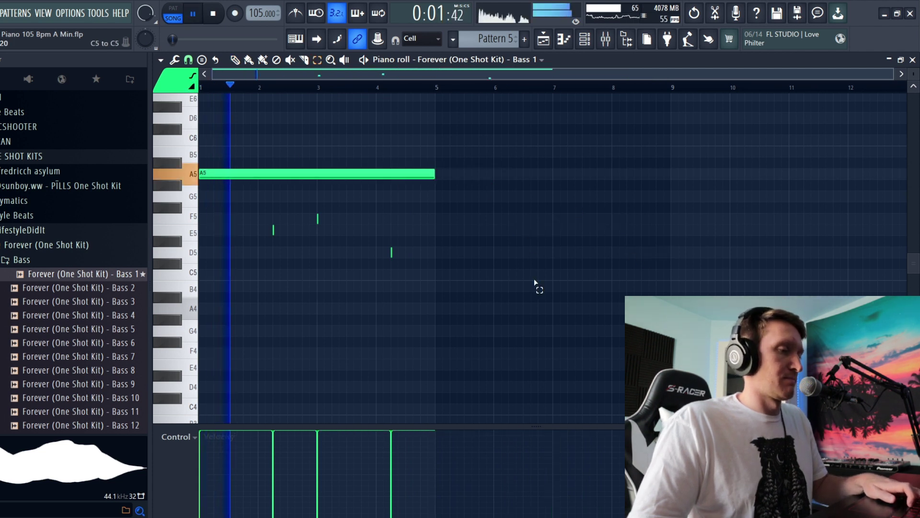
Duplicate the whole four-bar bass phrase with its slide notes into bars 5 to 8.
{"action": "key", "text": "ctrl+a"}
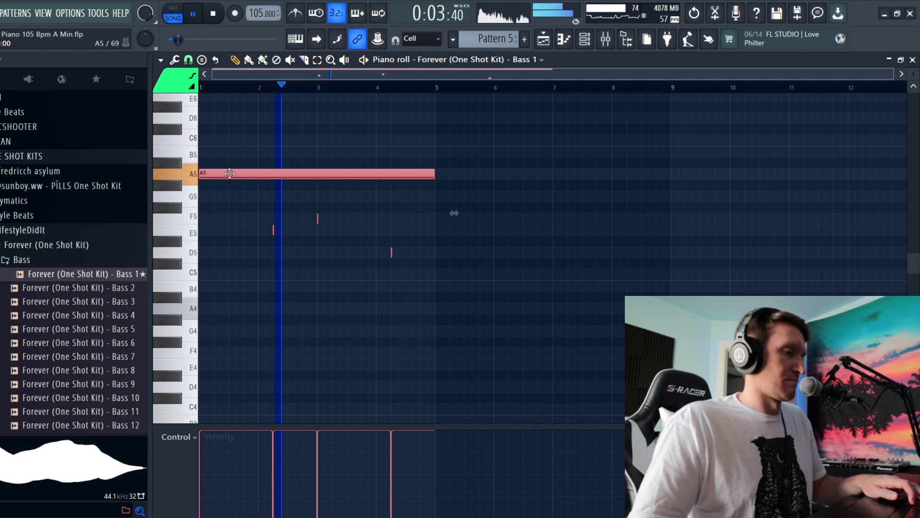
{"action": "mouse_move", "coordinate": [226, 173]}
{"action": "left_mouse_down"}
{"action": "mouse_move", "coordinate": [476, 179]}
{"action": "mouse_move", "coordinate": [464, 186]}
{"action": "left_mouse_up"}
{"action": "key", "text": "ctrl+d"}
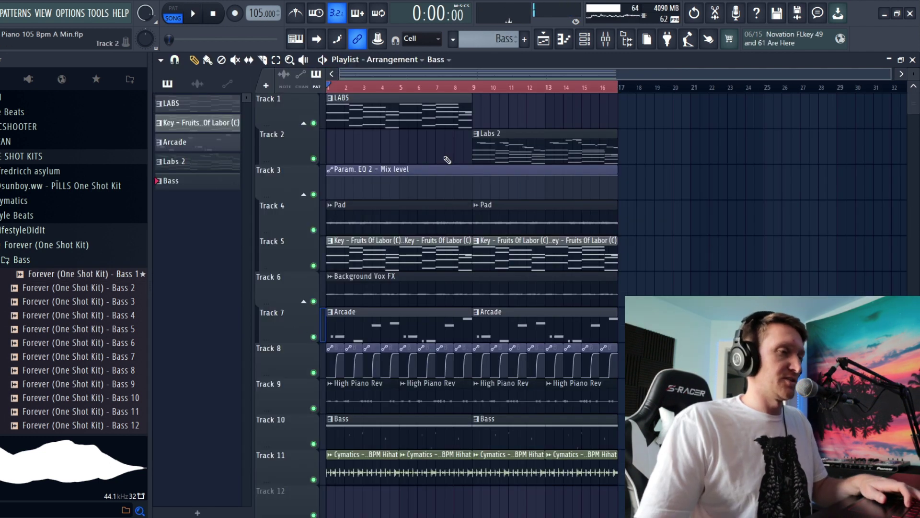
Select bars 9 to 16 of the arrangement and consolidate the Arcade track to audio for that range.
{"action": "left_click_drag", "start_coordinate": [475, 94], "coordinate": [621, 111]}
{"action": "right_click", "coordinate": [286, 320]}
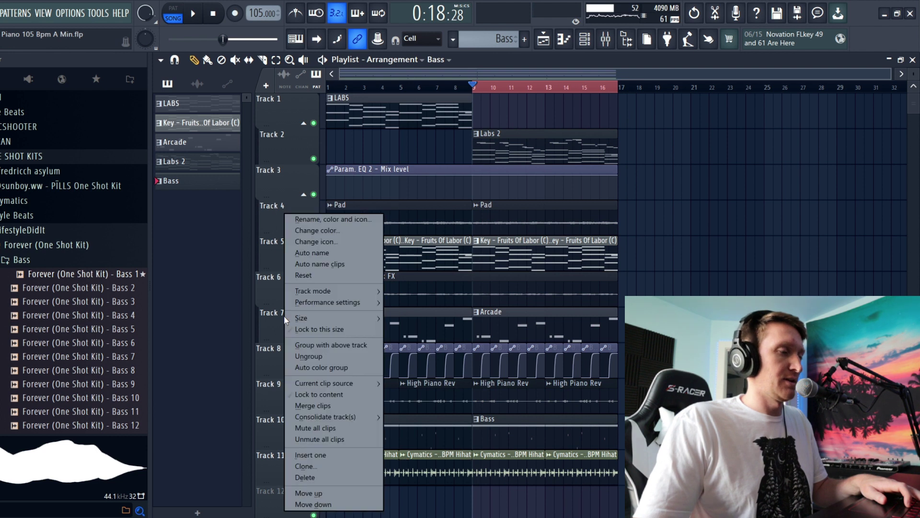
{"action": "left_click", "coordinate": [415, 416]}
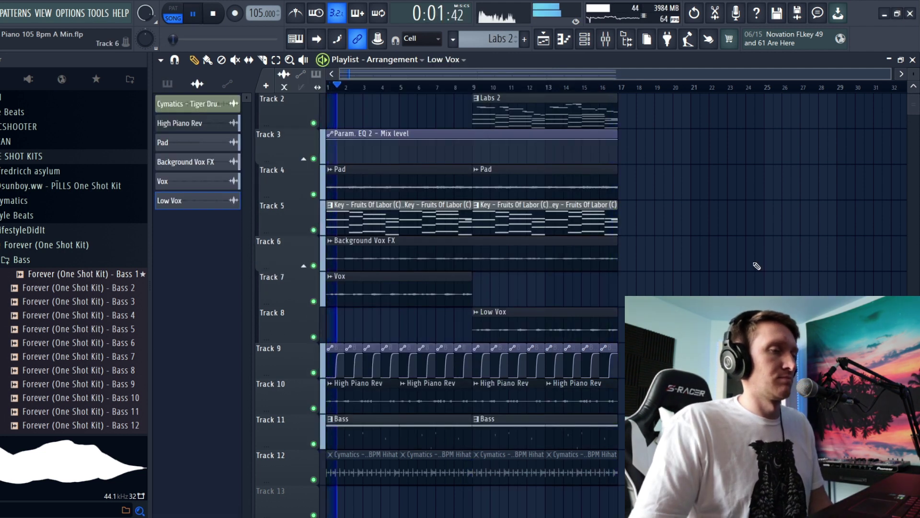
Listen to the arrangement with the Vox and Low Vox clips while looking over all playlist tracks.
{"action": "scroll", "coordinate": [757, 266], "scroll_direction": "down", "scroll_amount": 2}
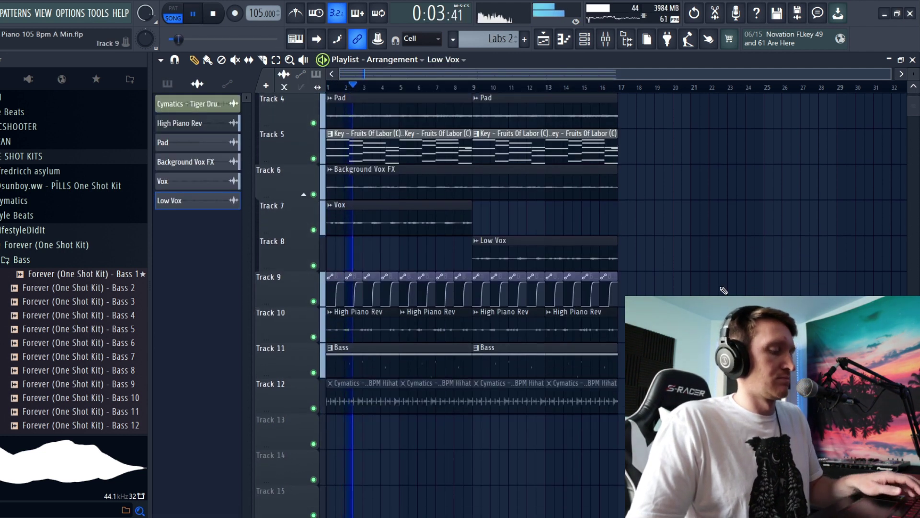
{"action": "scroll", "coordinate": [721, 290], "scroll_direction": "down", "scroll_amount": 2}
{"action": "scroll", "coordinate": [719, 293], "scroll_direction": "up", "scroll_amount": 5}
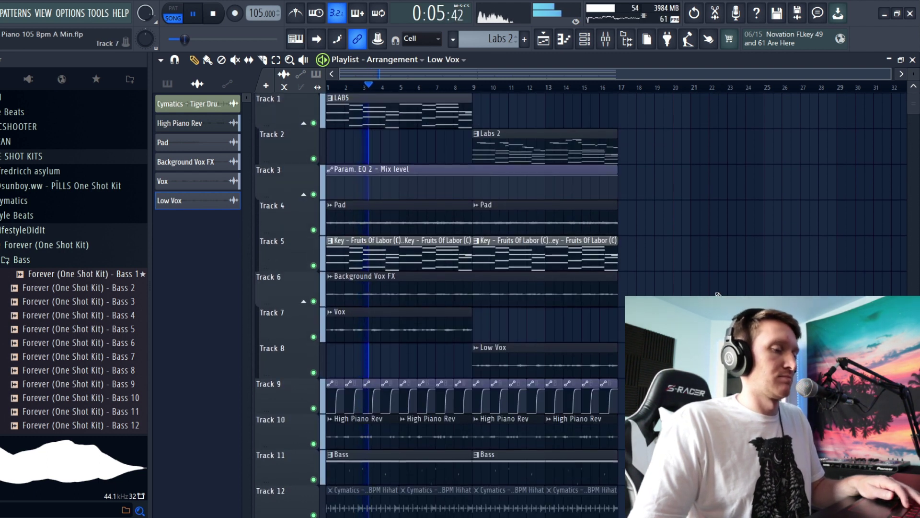
{"action": "scroll", "coordinate": [718, 295], "scroll_direction": "down", "scroll_amount": 2}
{"action": "scroll", "coordinate": [718, 294], "scroll_direction": "up", "scroll_amount": 2}
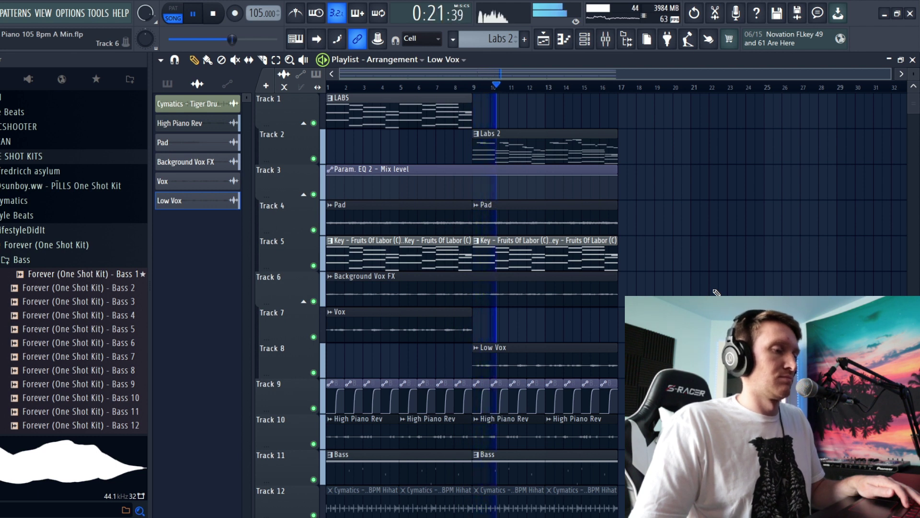
{"action": "scroll", "coordinate": [714, 290], "scroll_direction": "down", "scroll_amount": 1}
{"action": "scroll", "coordinate": [713, 290], "scroll_direction": "up", "scroll_amount": 1}
{"action": "scroll", "coordinate": [715, 291], "scroll_direction": "down", "scroll_amount": 1}
{"action": "scroll", "coordinate": [714, 291], "scroll_direction": "up", "scroll_amount": 1}
{"action": "scroll", "coordinate": [716, 292], "scroll_direction": "down", "scroll_amount": 1}
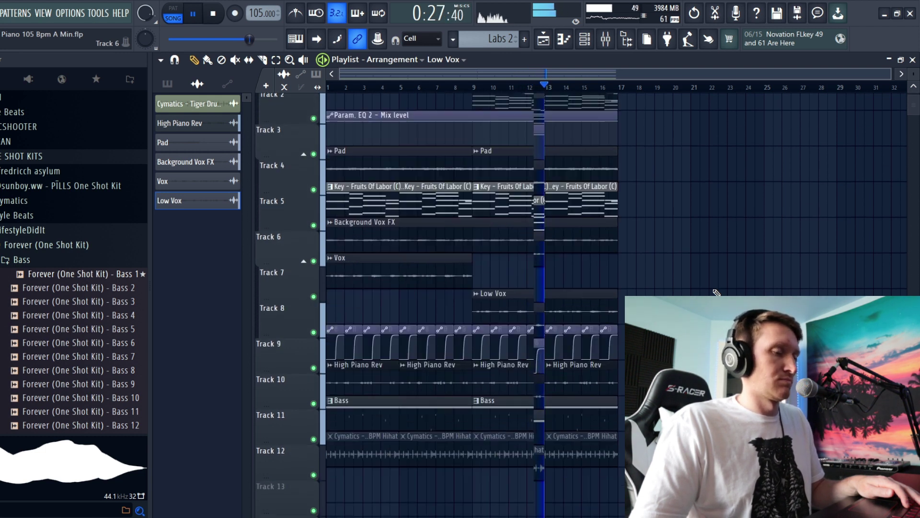
{"action": "scroll", "coordinate": [717, 292], "scroll_direction": "up", "scroll_amount": 1}
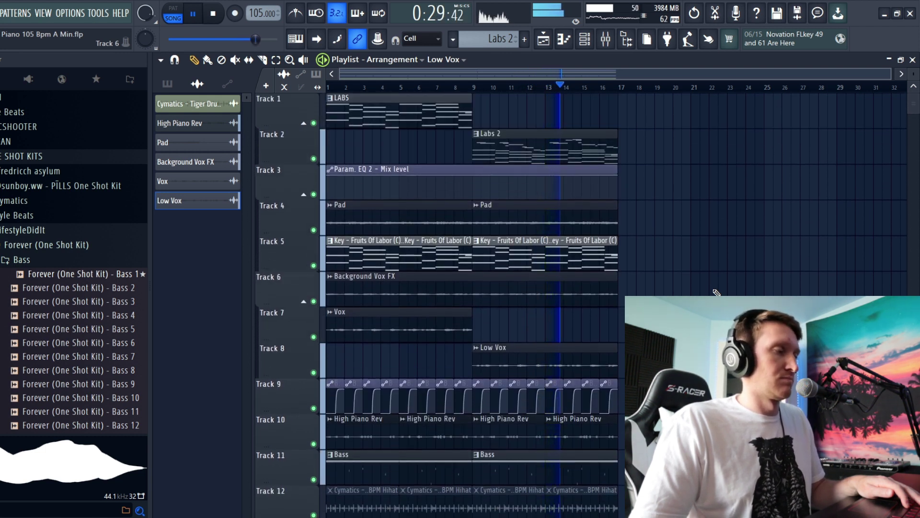